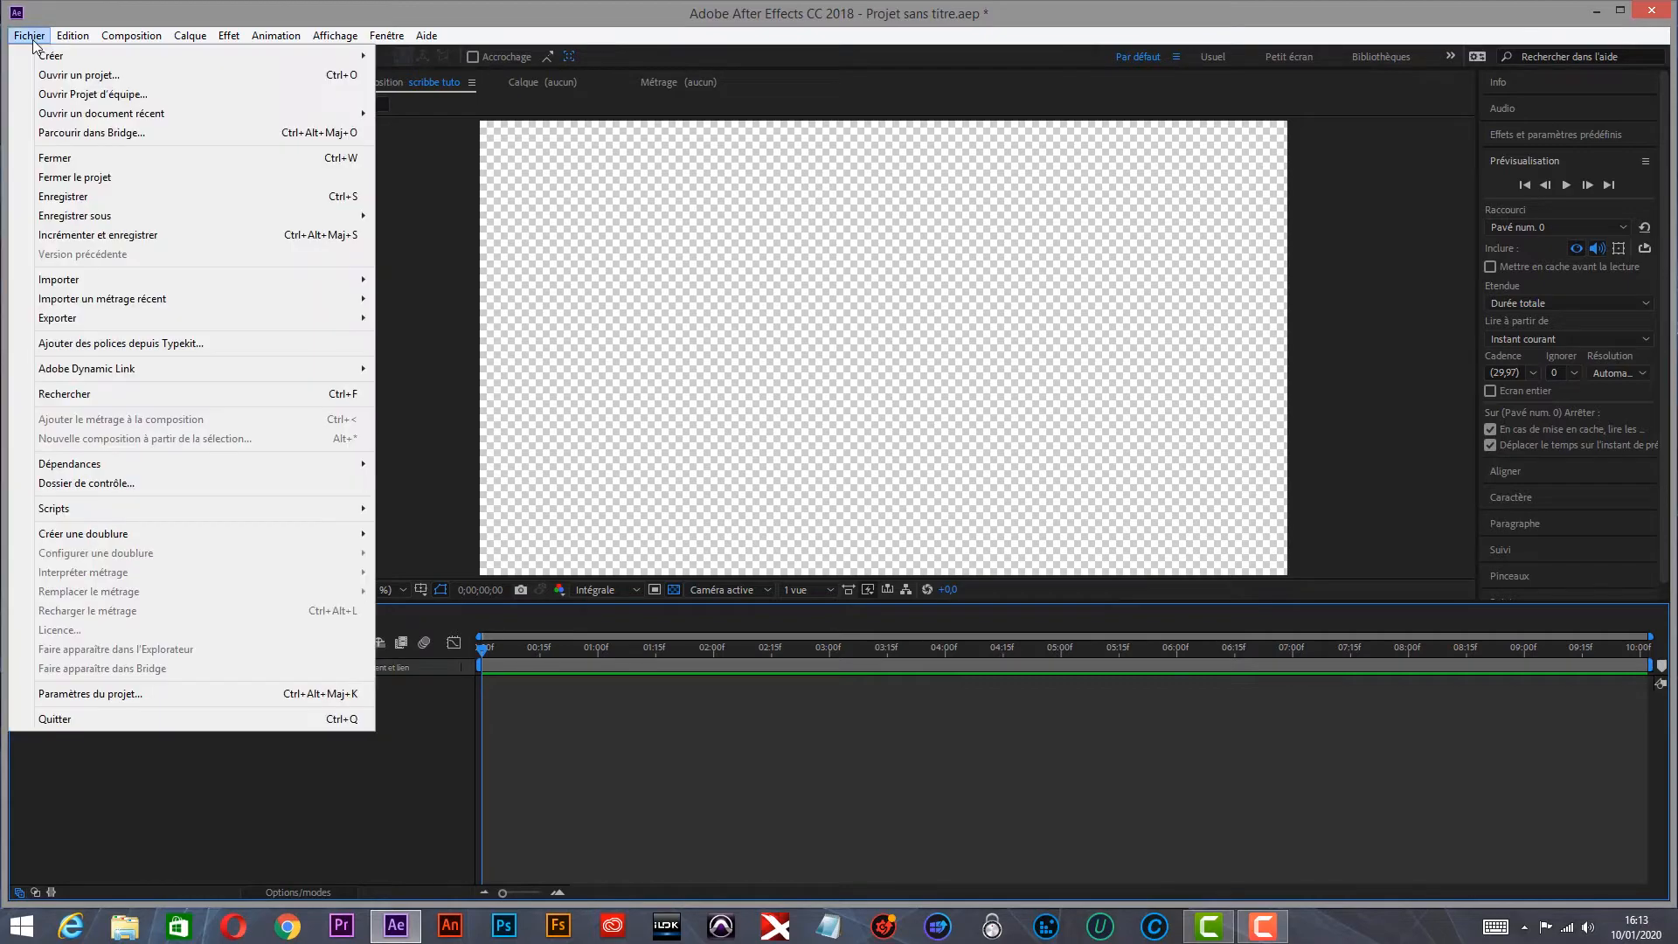
Import the two-hip-hop-dancers slow-motion MP4 from the Dance folder and add it as a layer in the scribbe tuto composition
mouse_move(281, 298)
double_click(177, 535)
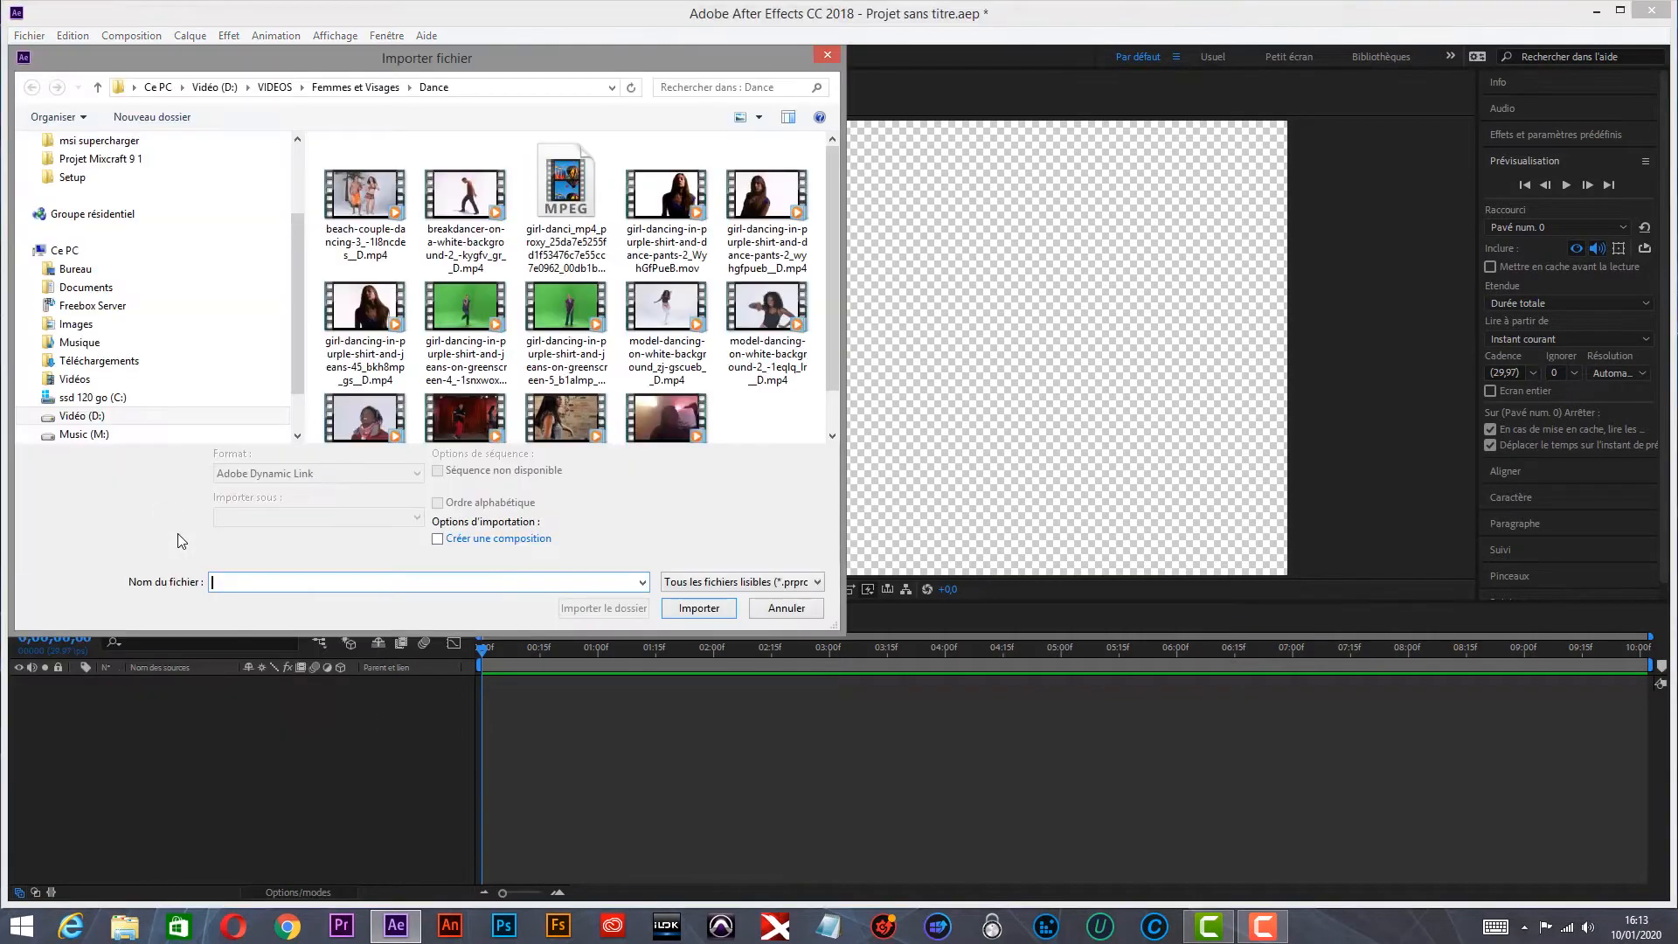
left_click_drag(833, 312, 833, 359)
double_click(480, 363)
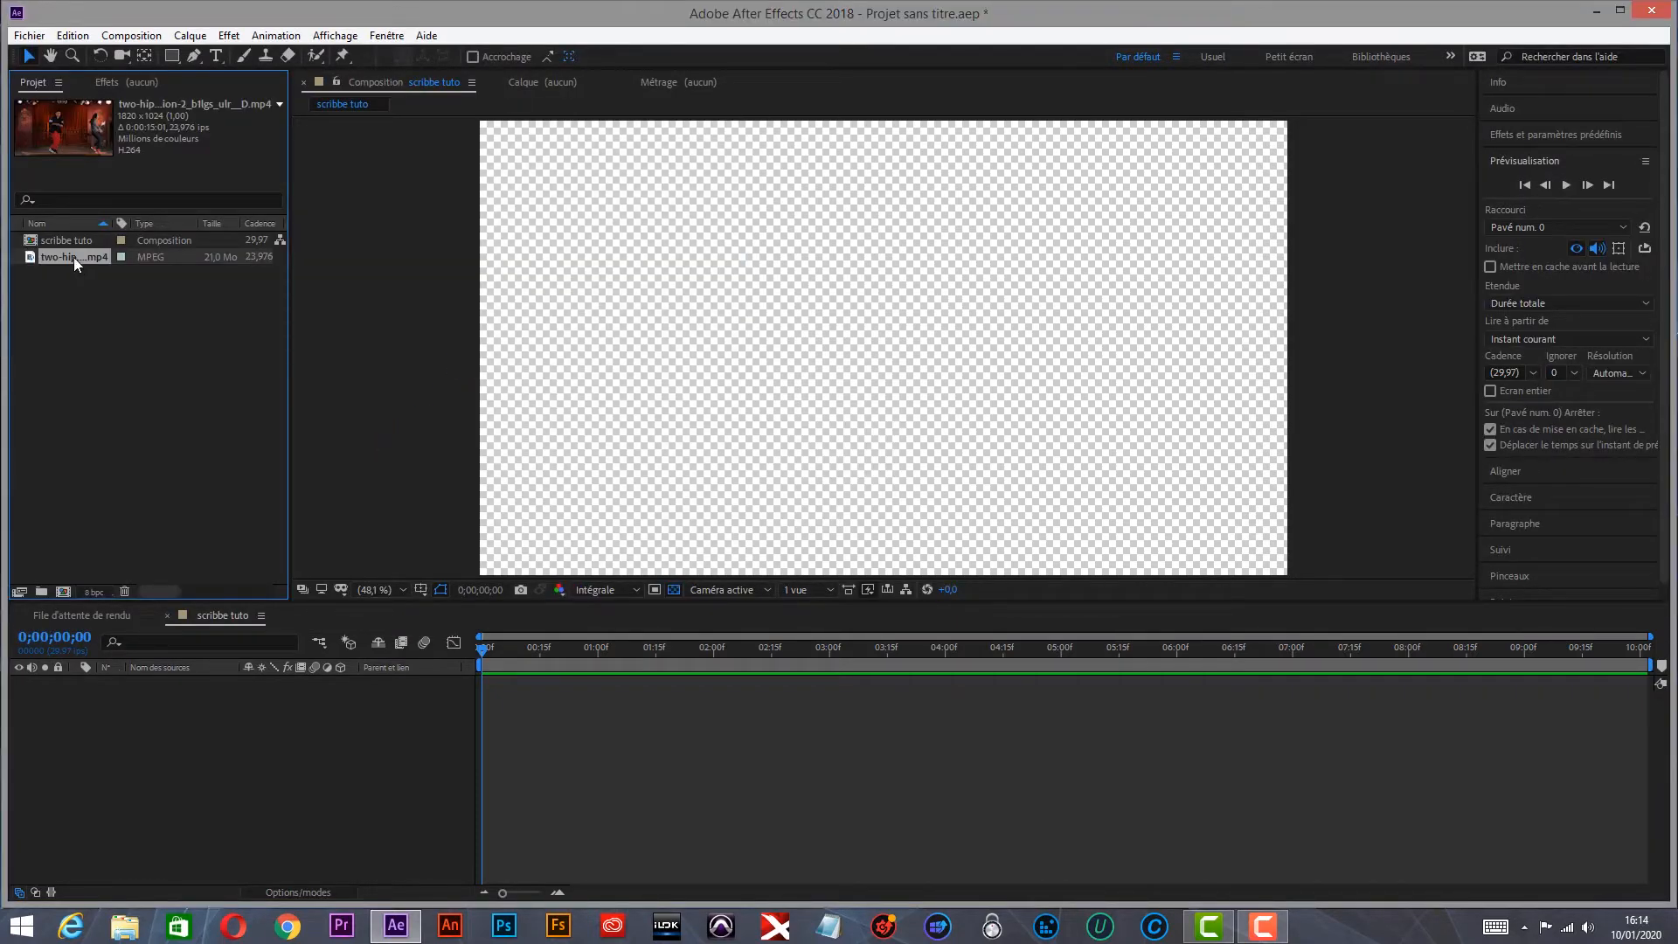
left_click_drag(75, 473, 63, 685)
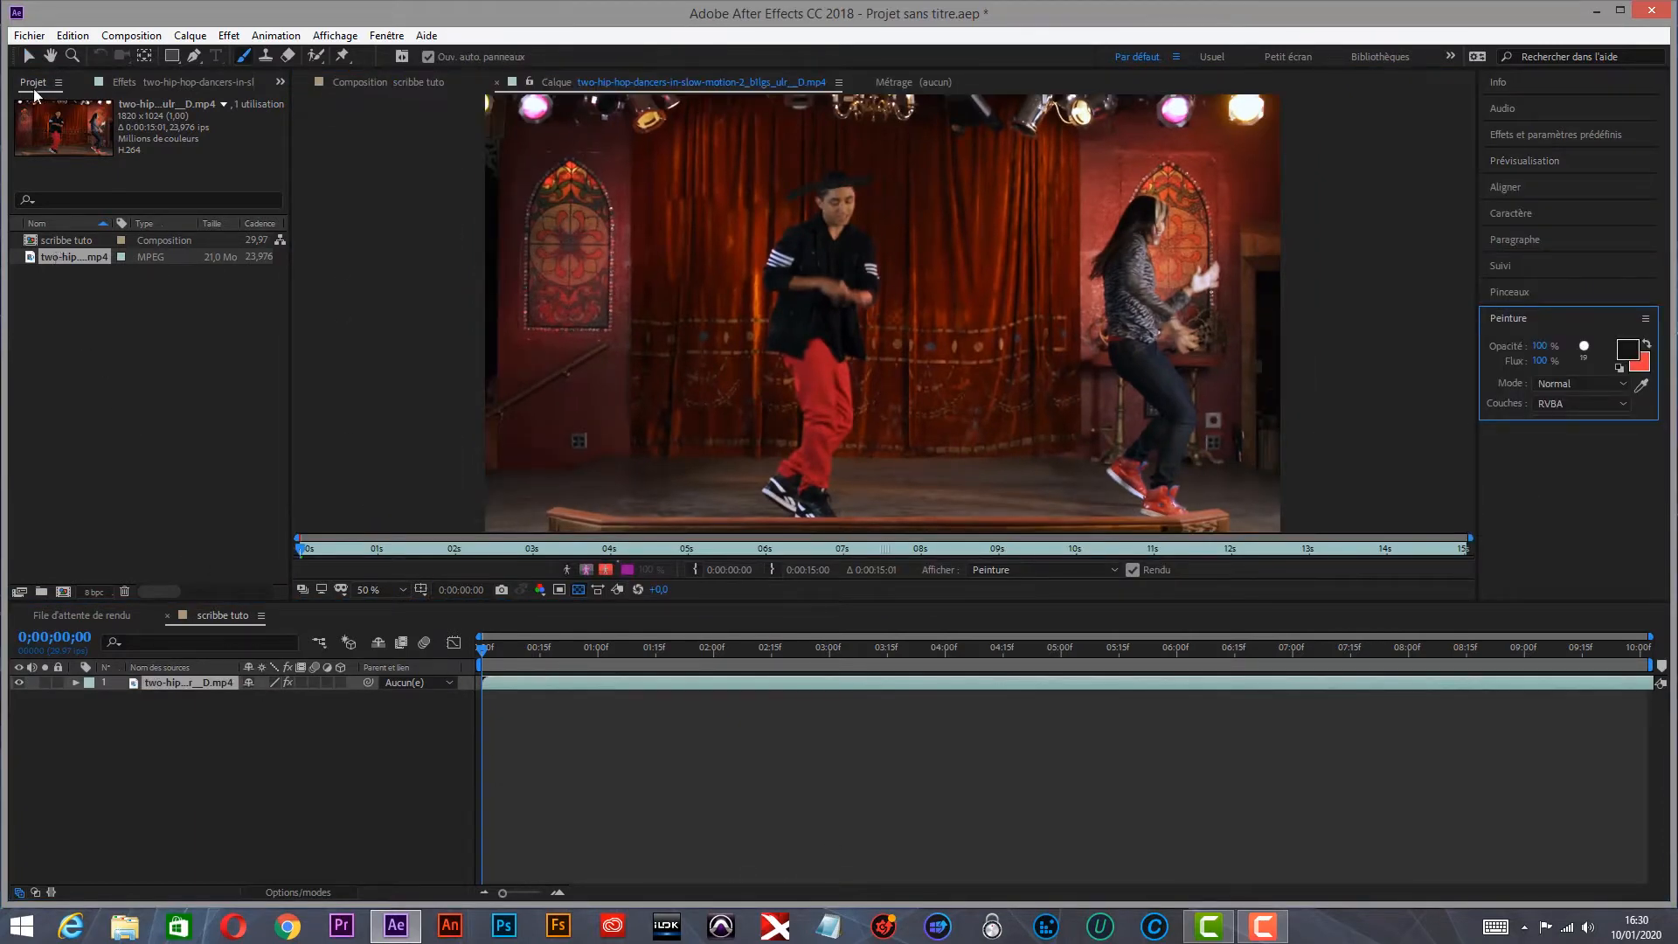
Import the Dont-Stop DanceTechno MP3, place it below the dancers layer, and re-enable the composition view's refresh
left_click(29, 36)
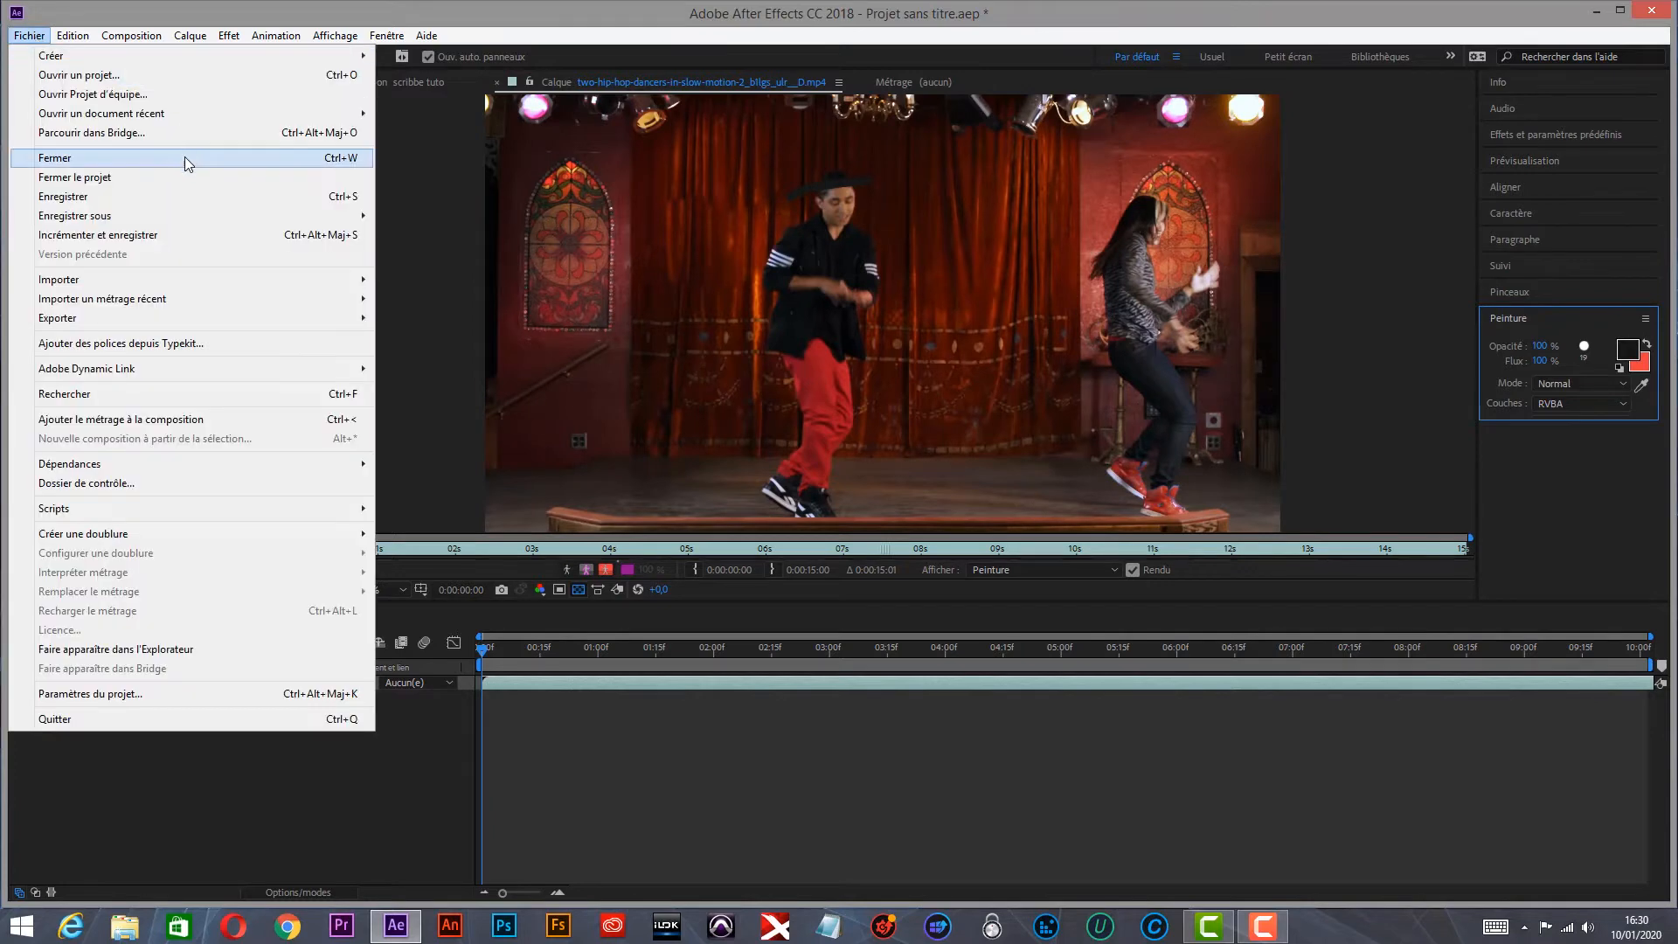
mouse_move(227, 280)
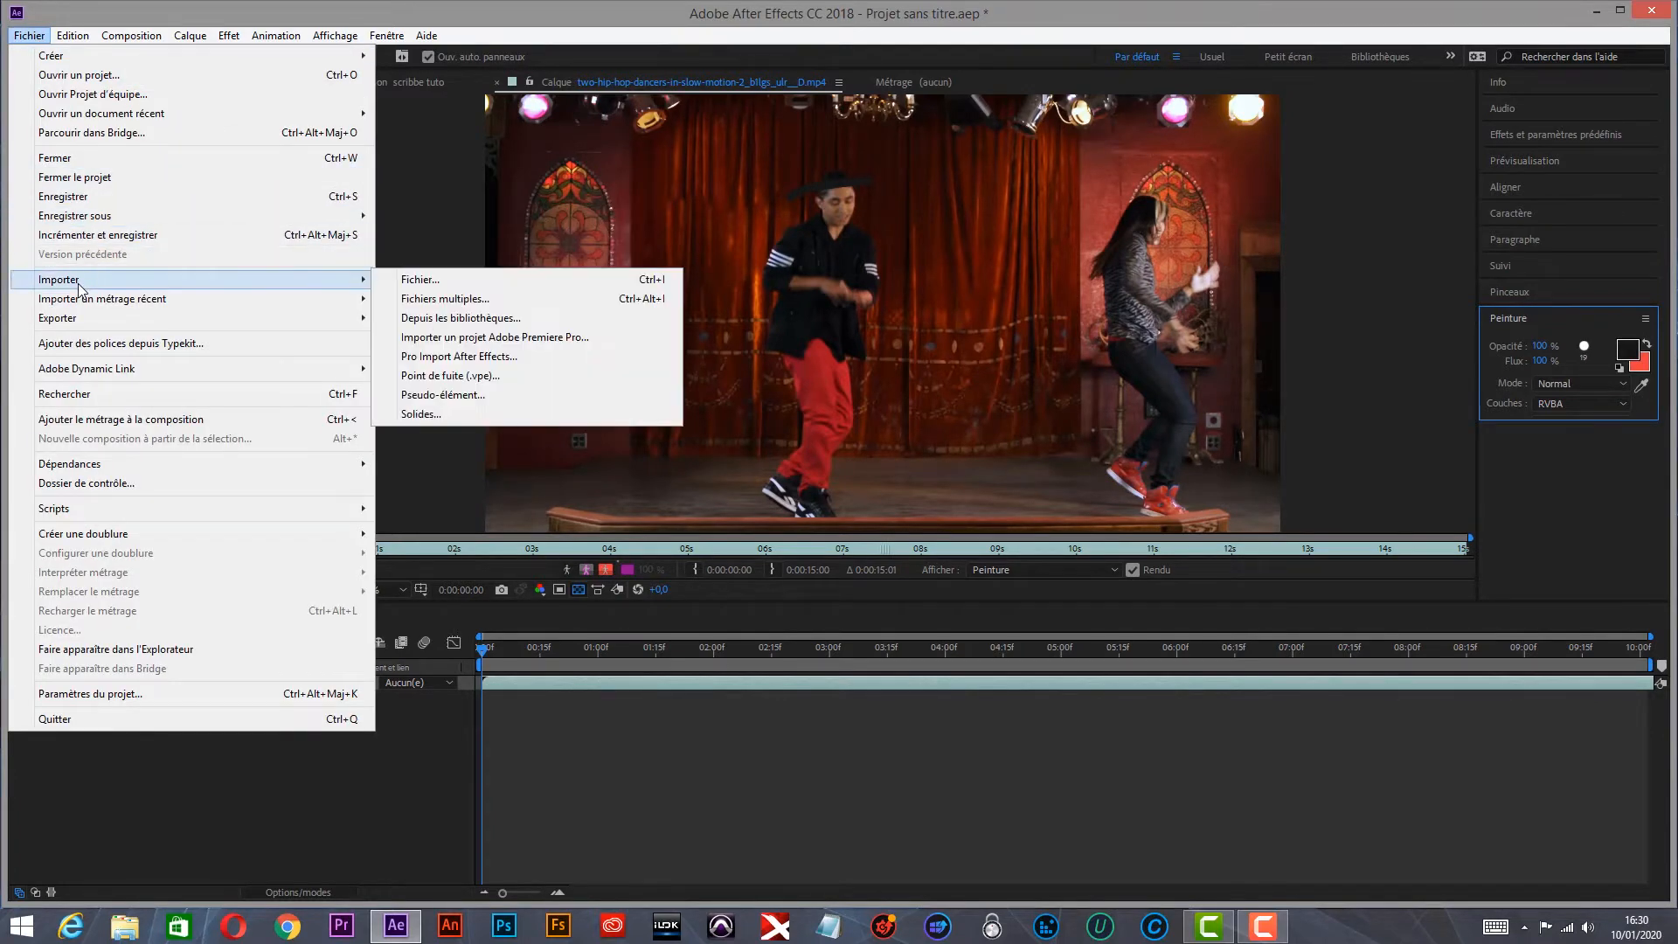
left_click(490, 280)
double_click(379, 316)
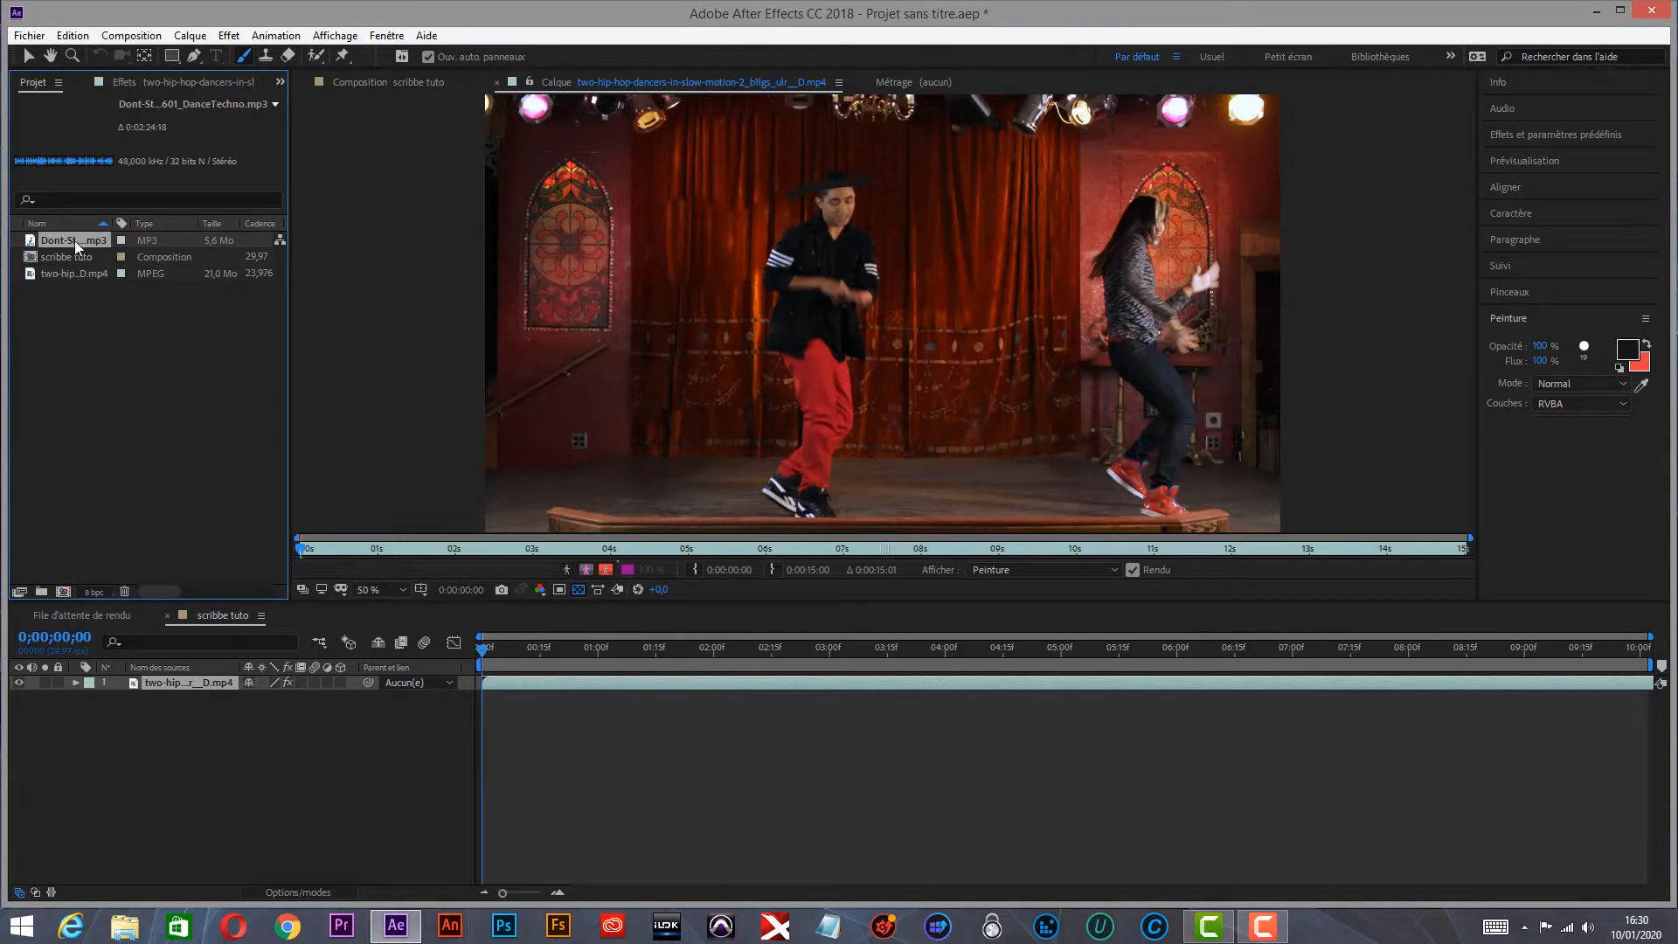
left_click_drag(112, 685, 108, 695)
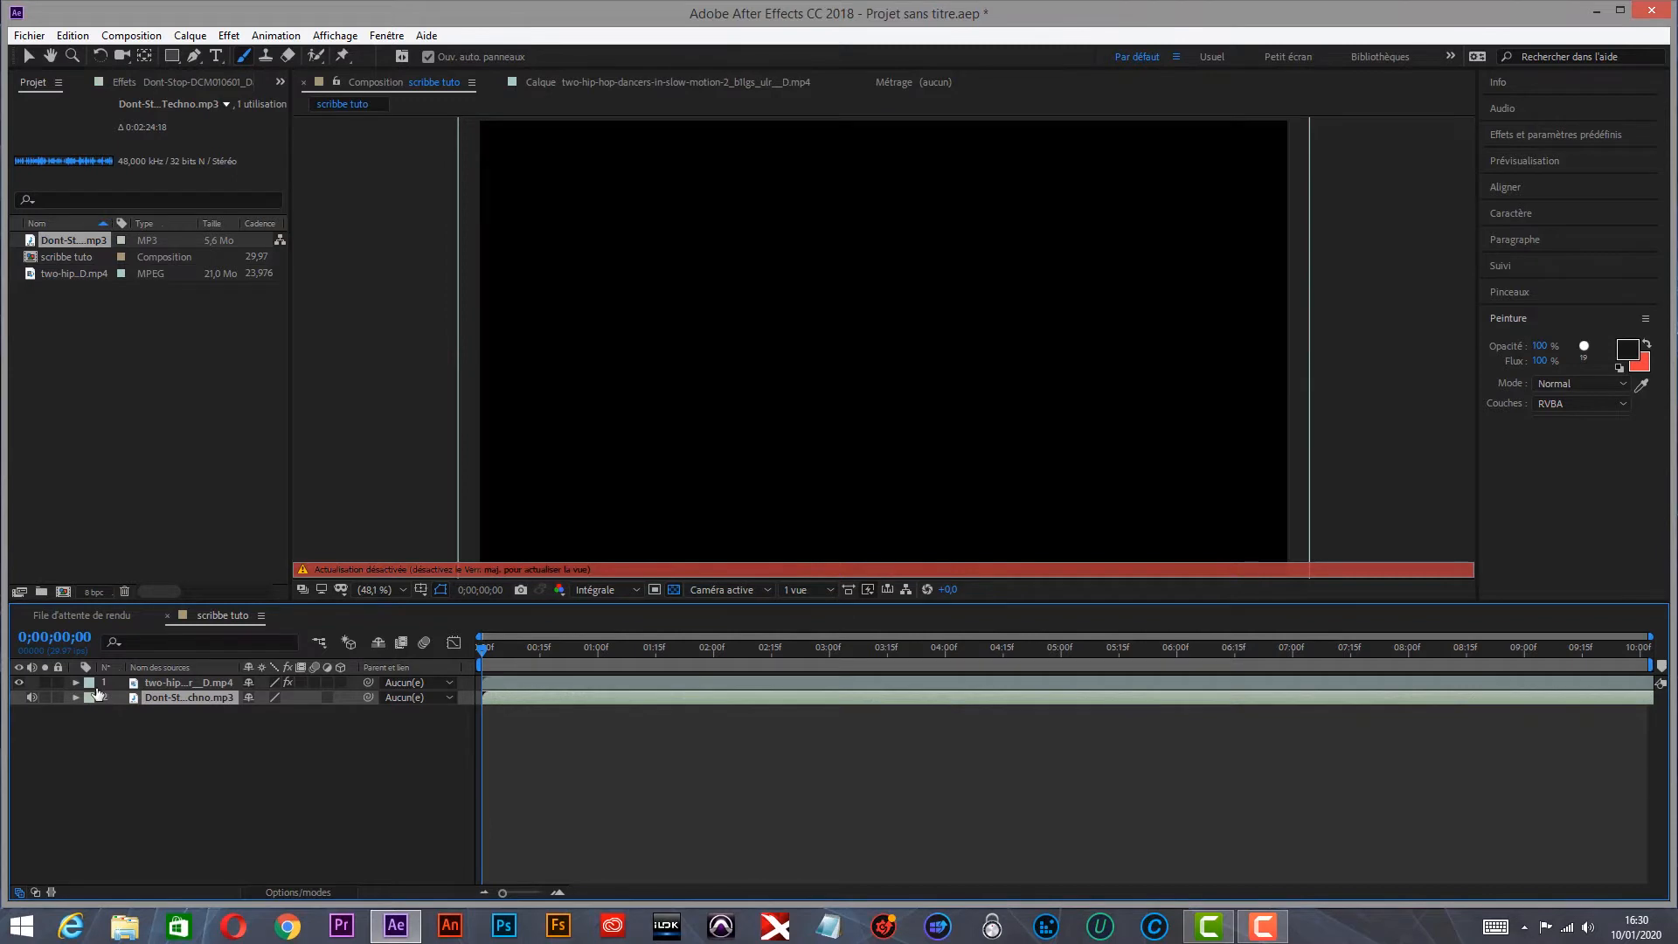
key("Caps_Lock")
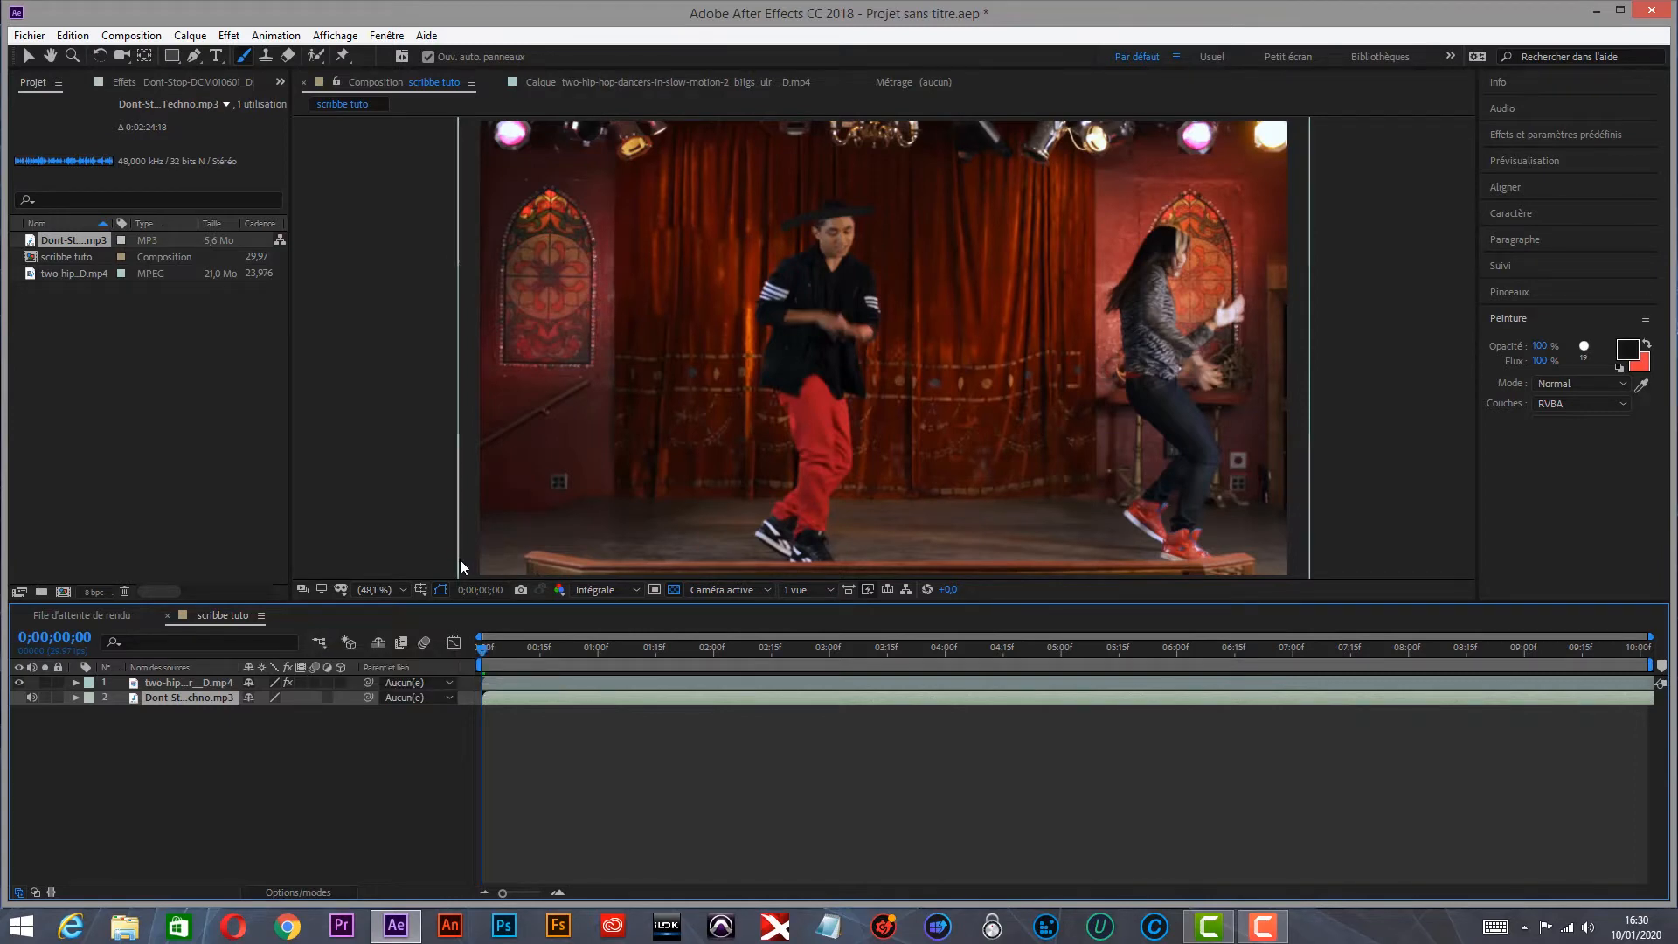
Preview the composition and mute the music layer
key("space")
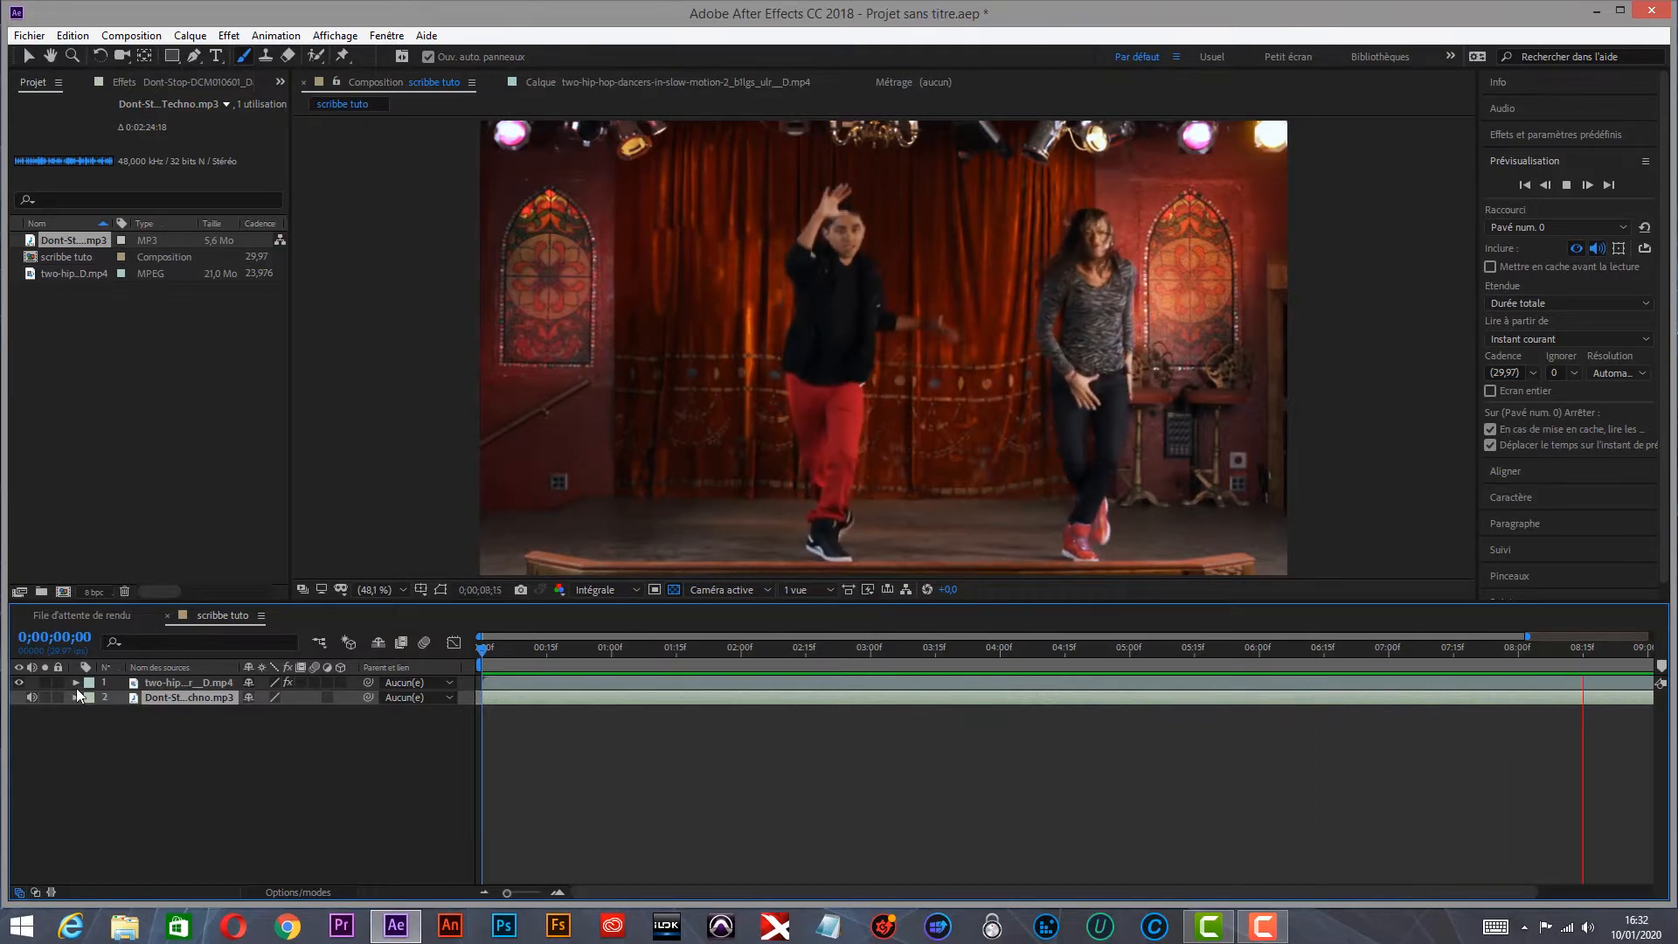
left_click(33, 697)
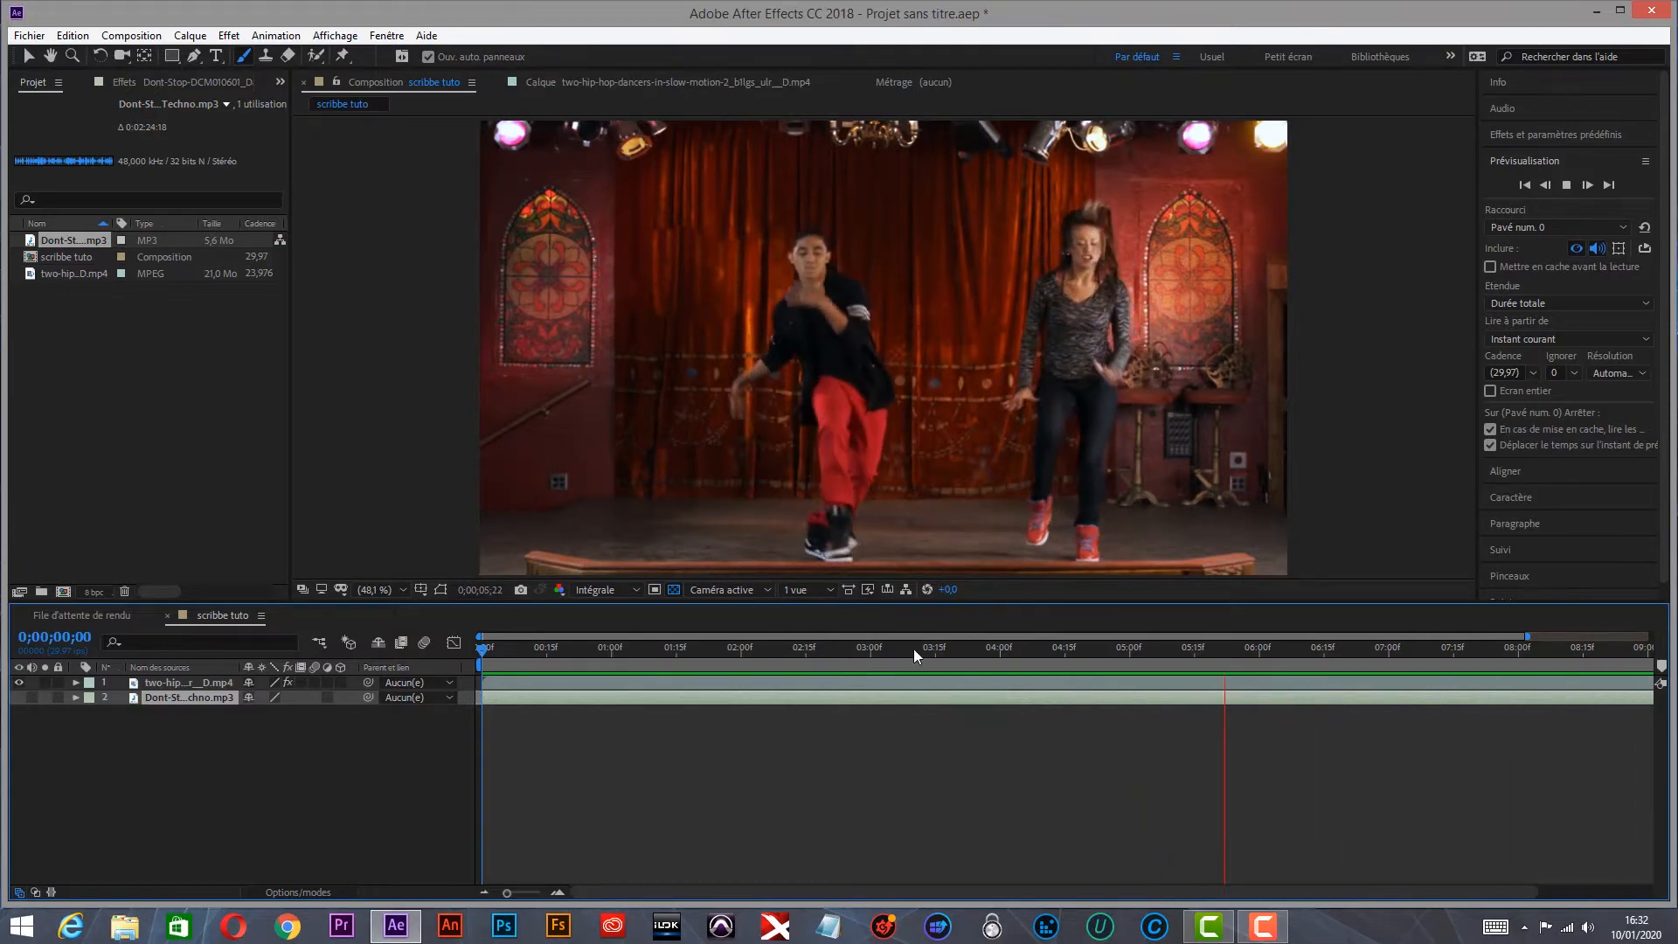
left_click(1568, 186)
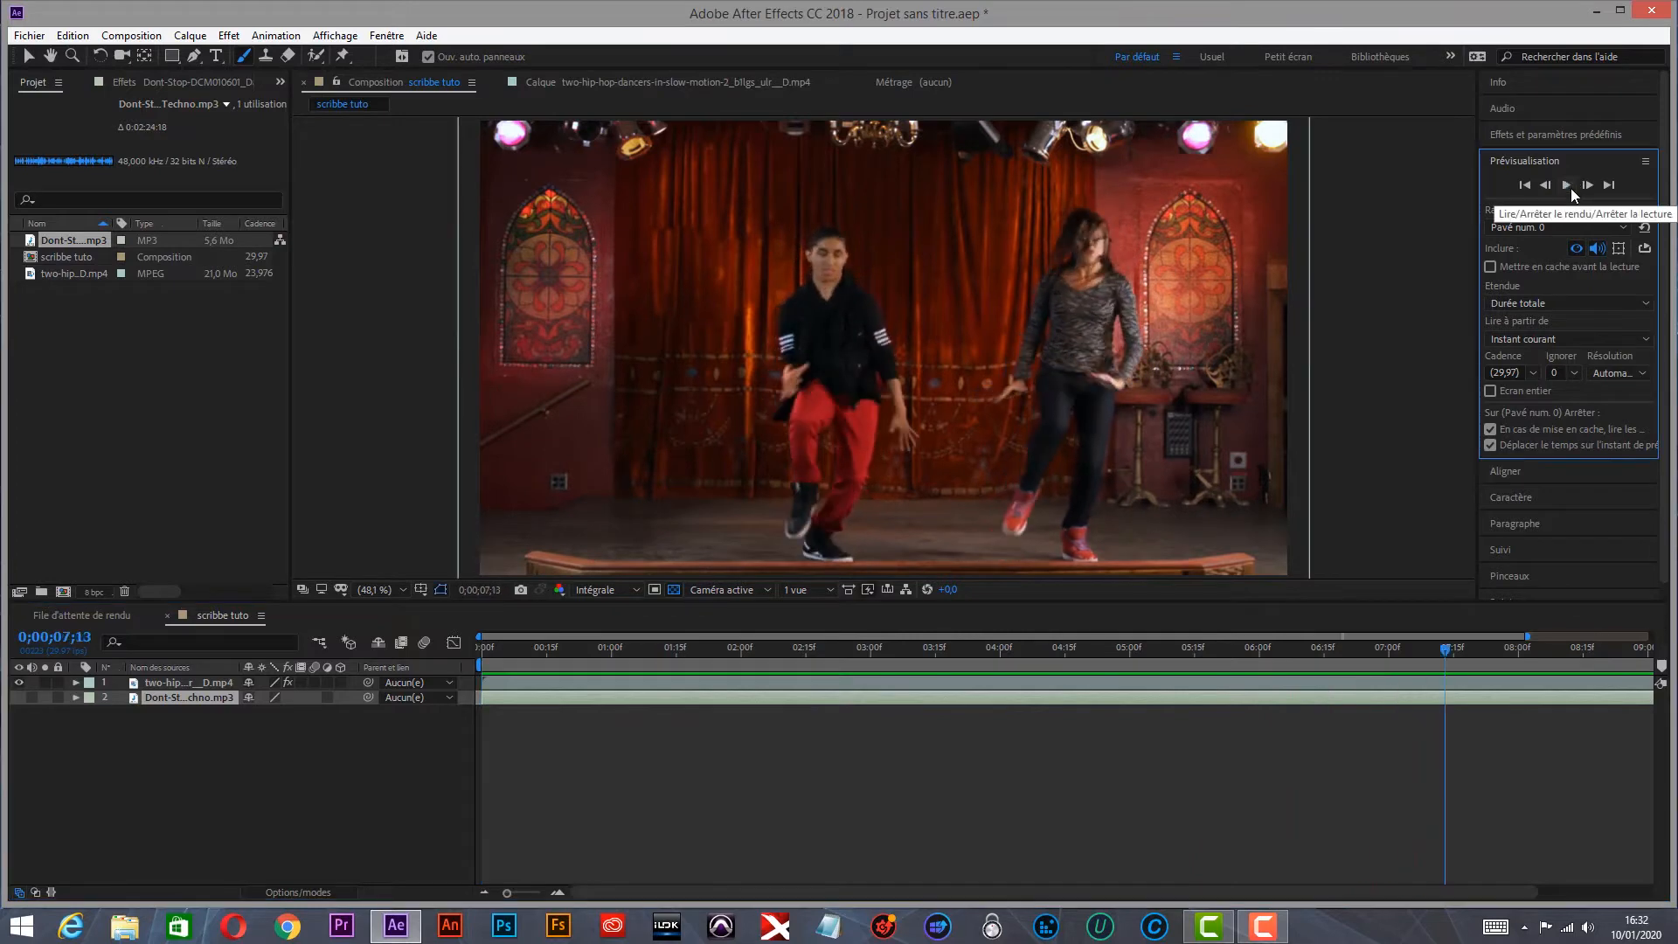
Open the dancers video in its layer view and choose the hard round 5-pixel brush
double_click(862, 292)
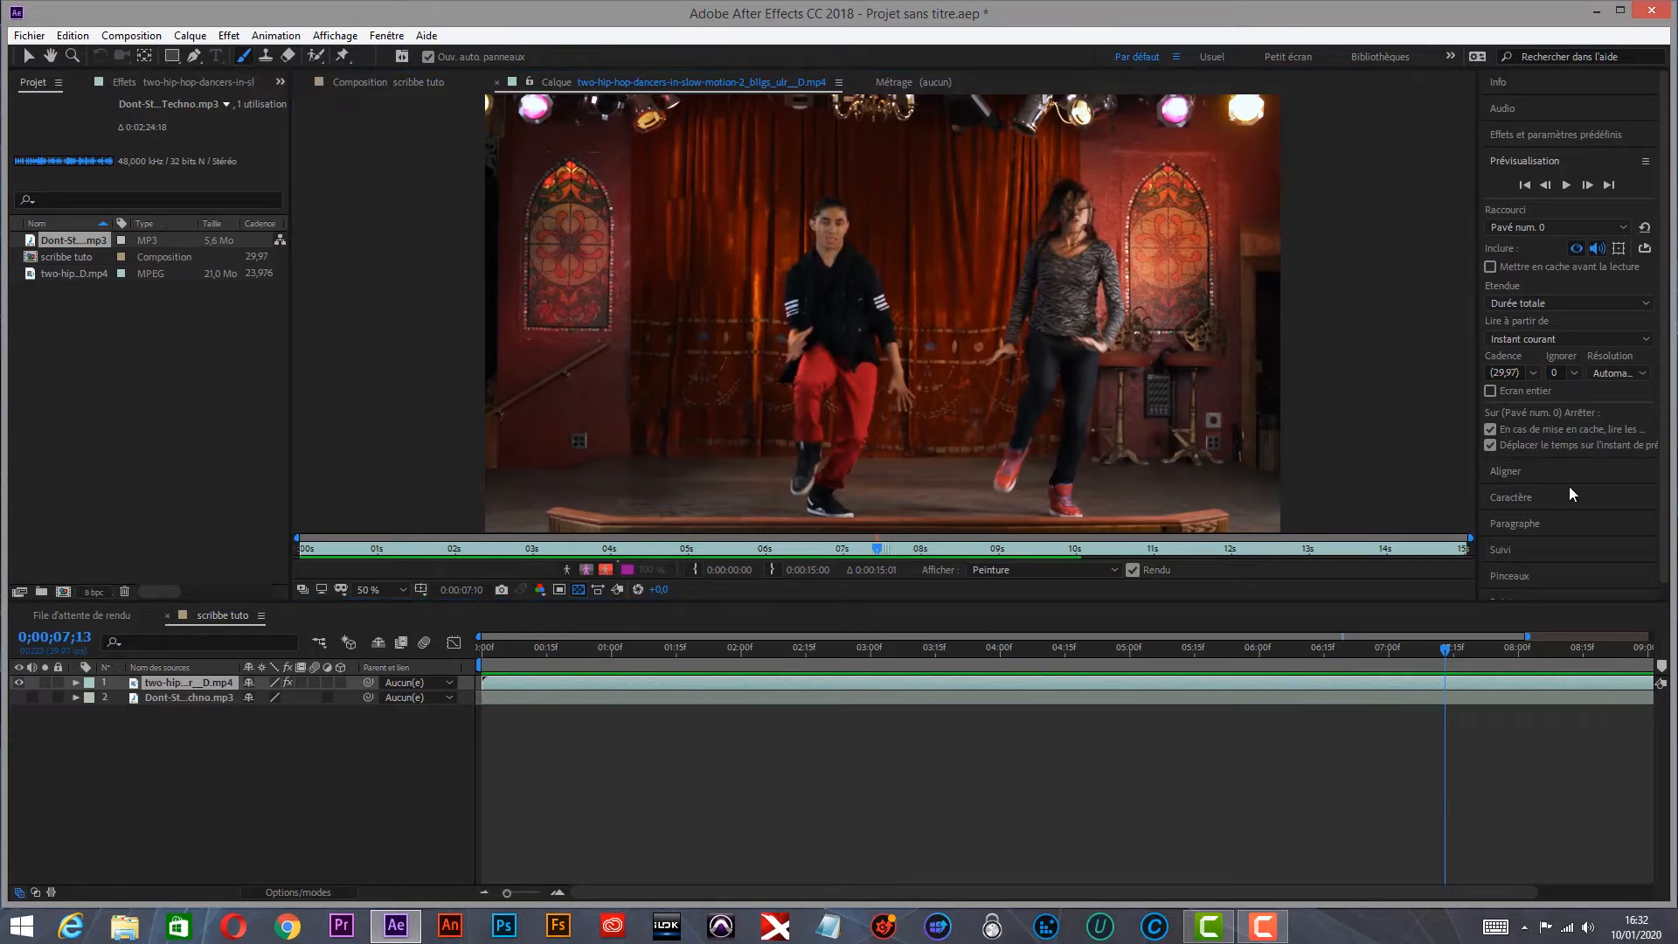
left_click(1502, 577)
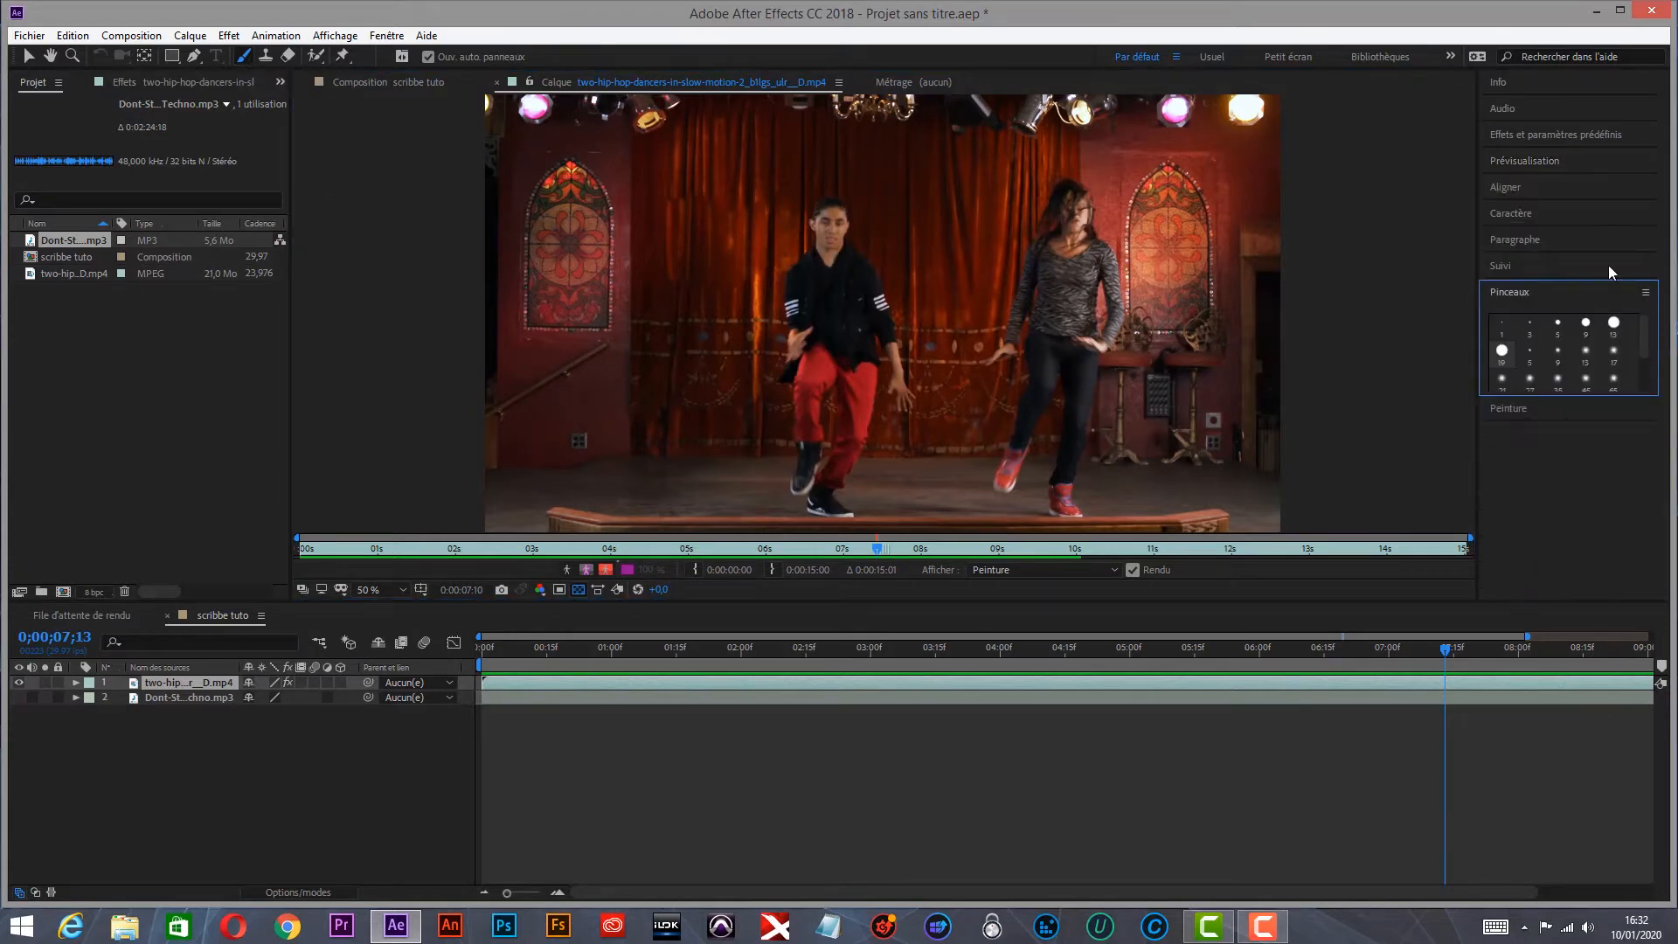
left_click(1586, 325)
left_click(1559, 326)
left_click_drag(1642, 334, 1647, 371)
Set the paint foreground colour to near-white
left_click(1532, 409)
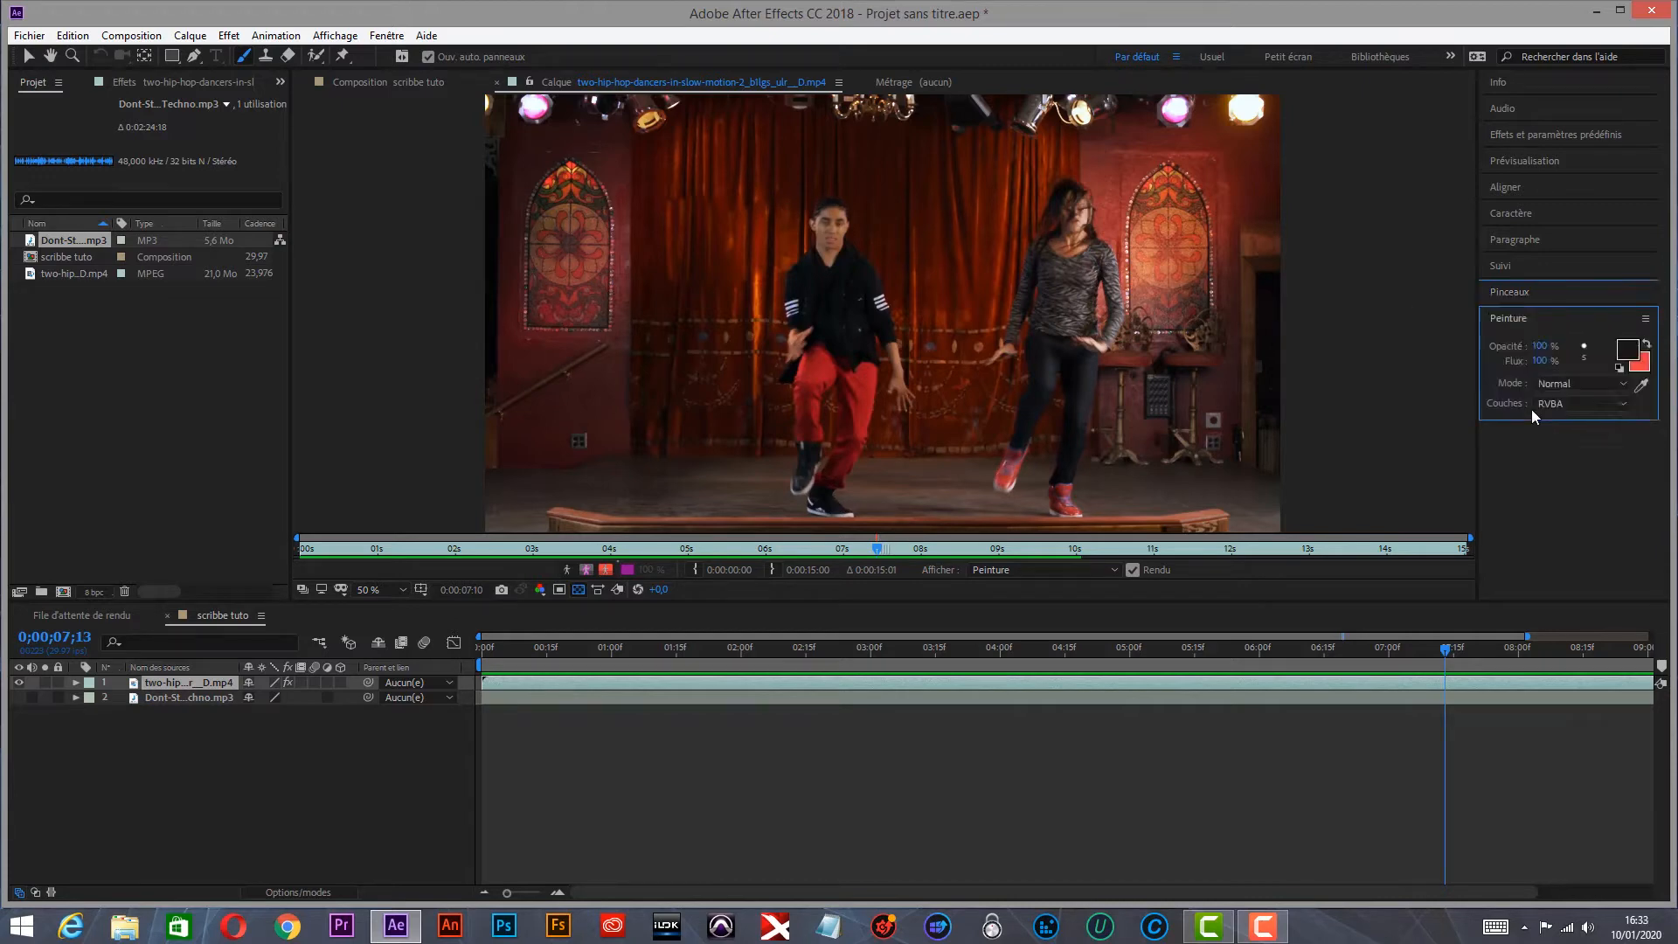
left_click(1630, 349)
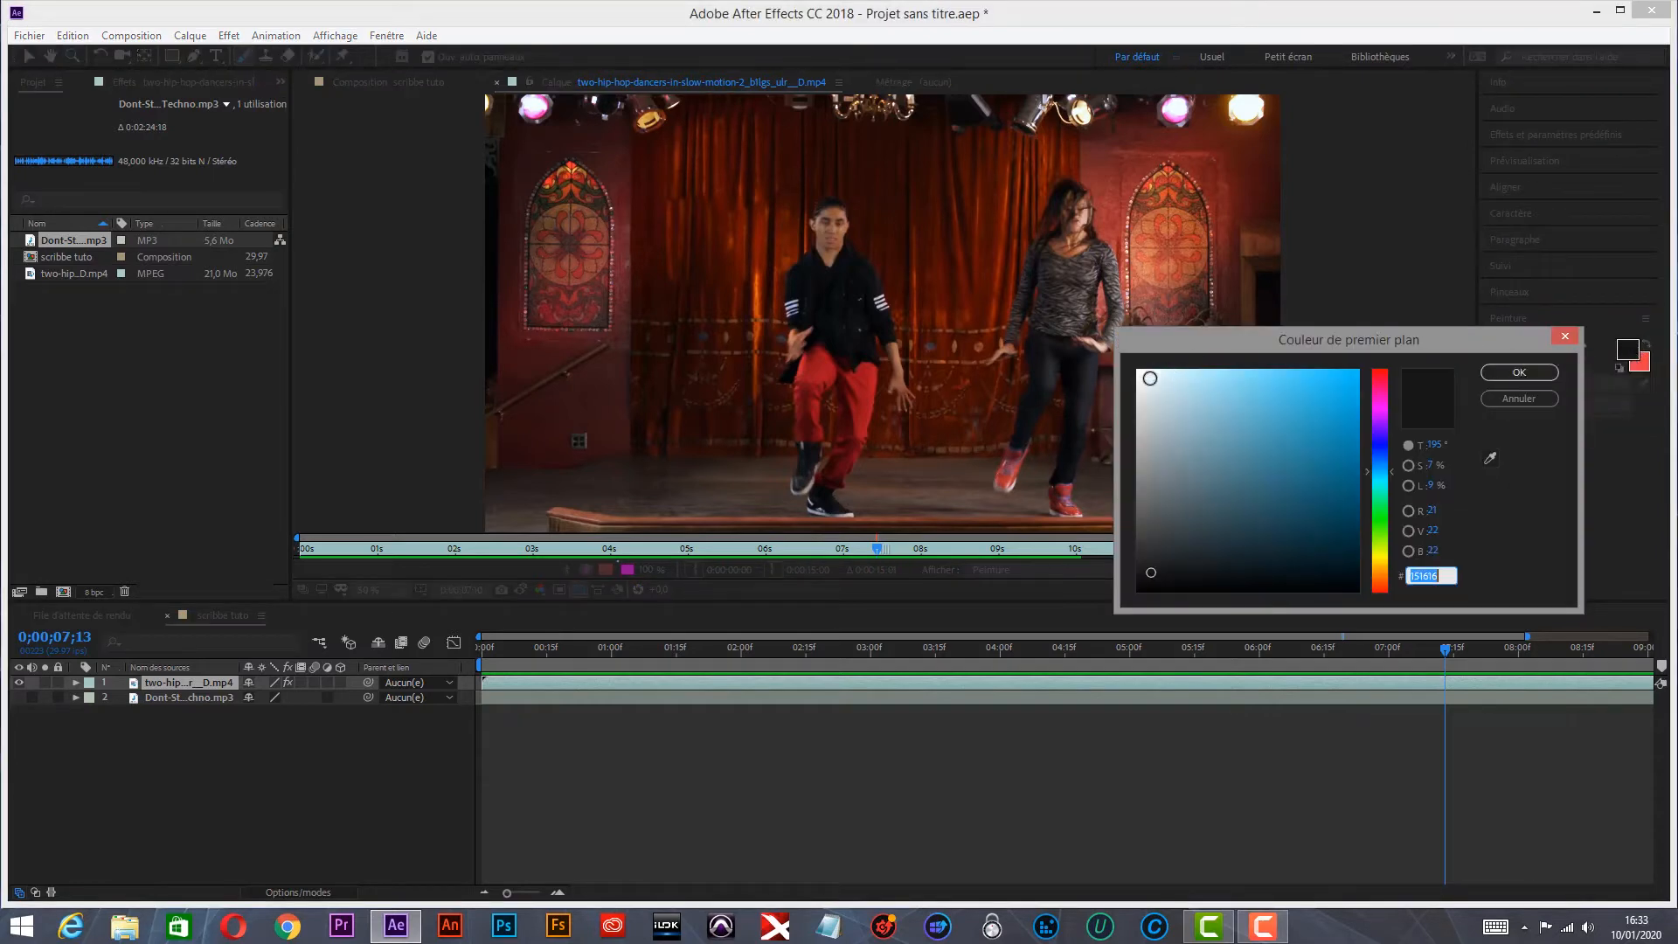
left_click(1150, 379)
left_click(1521, 373)
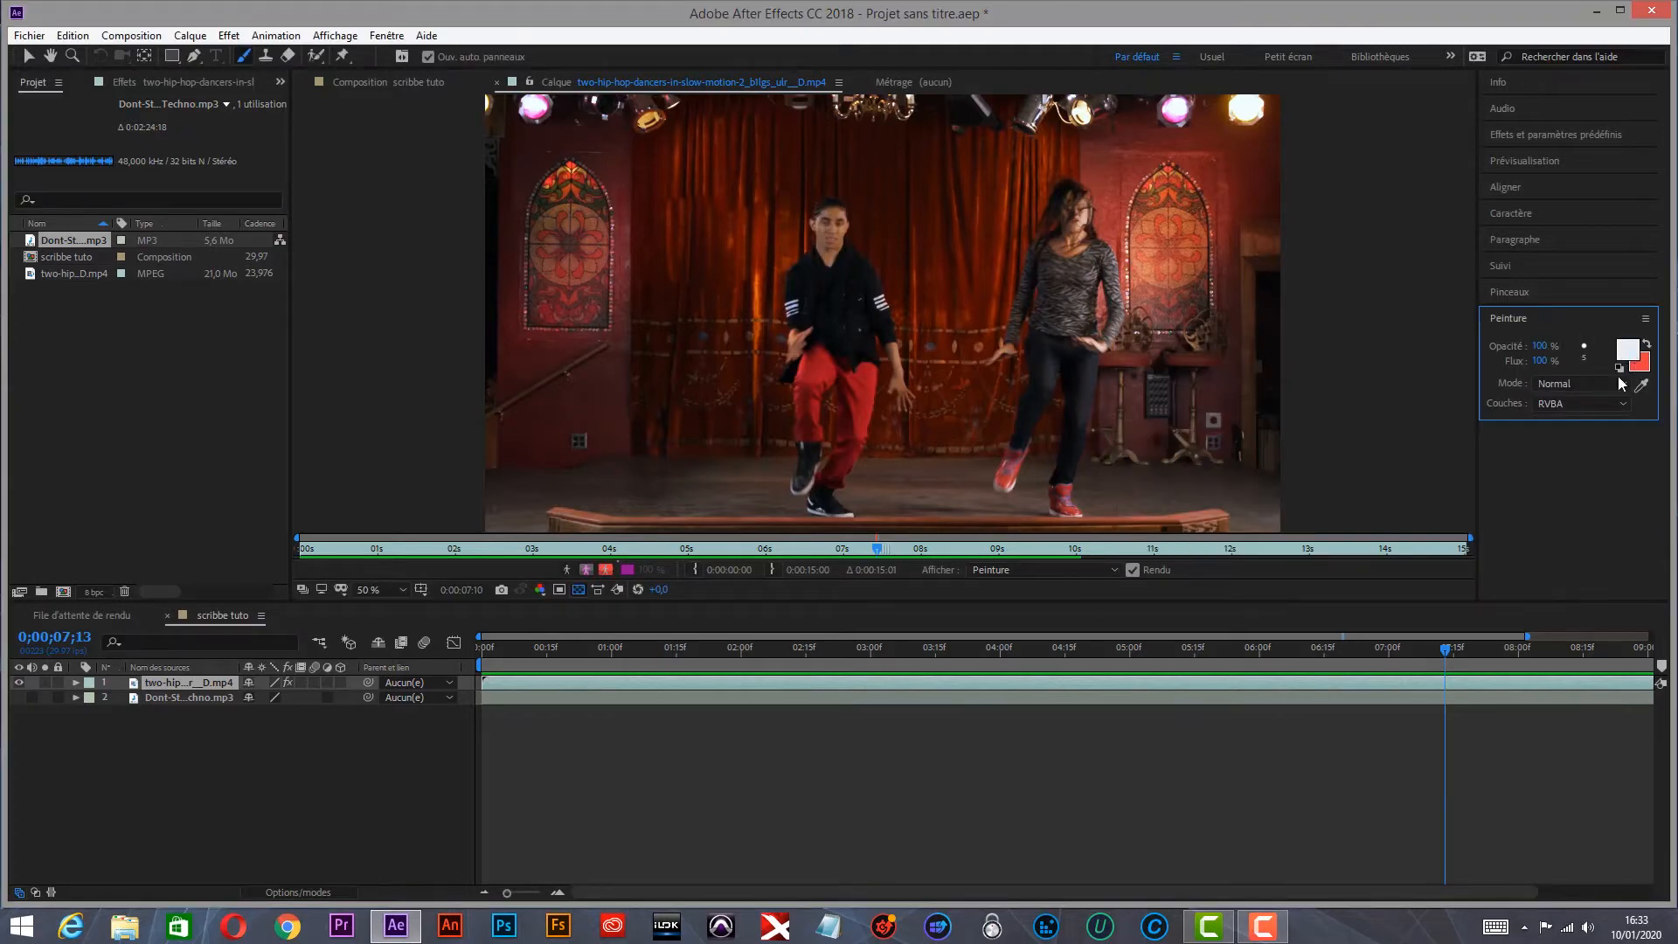
Paint a trial curve over the male dancer, delete it from the layer's Paint effect, and undo a second trial stroke
left_click(76, 683)
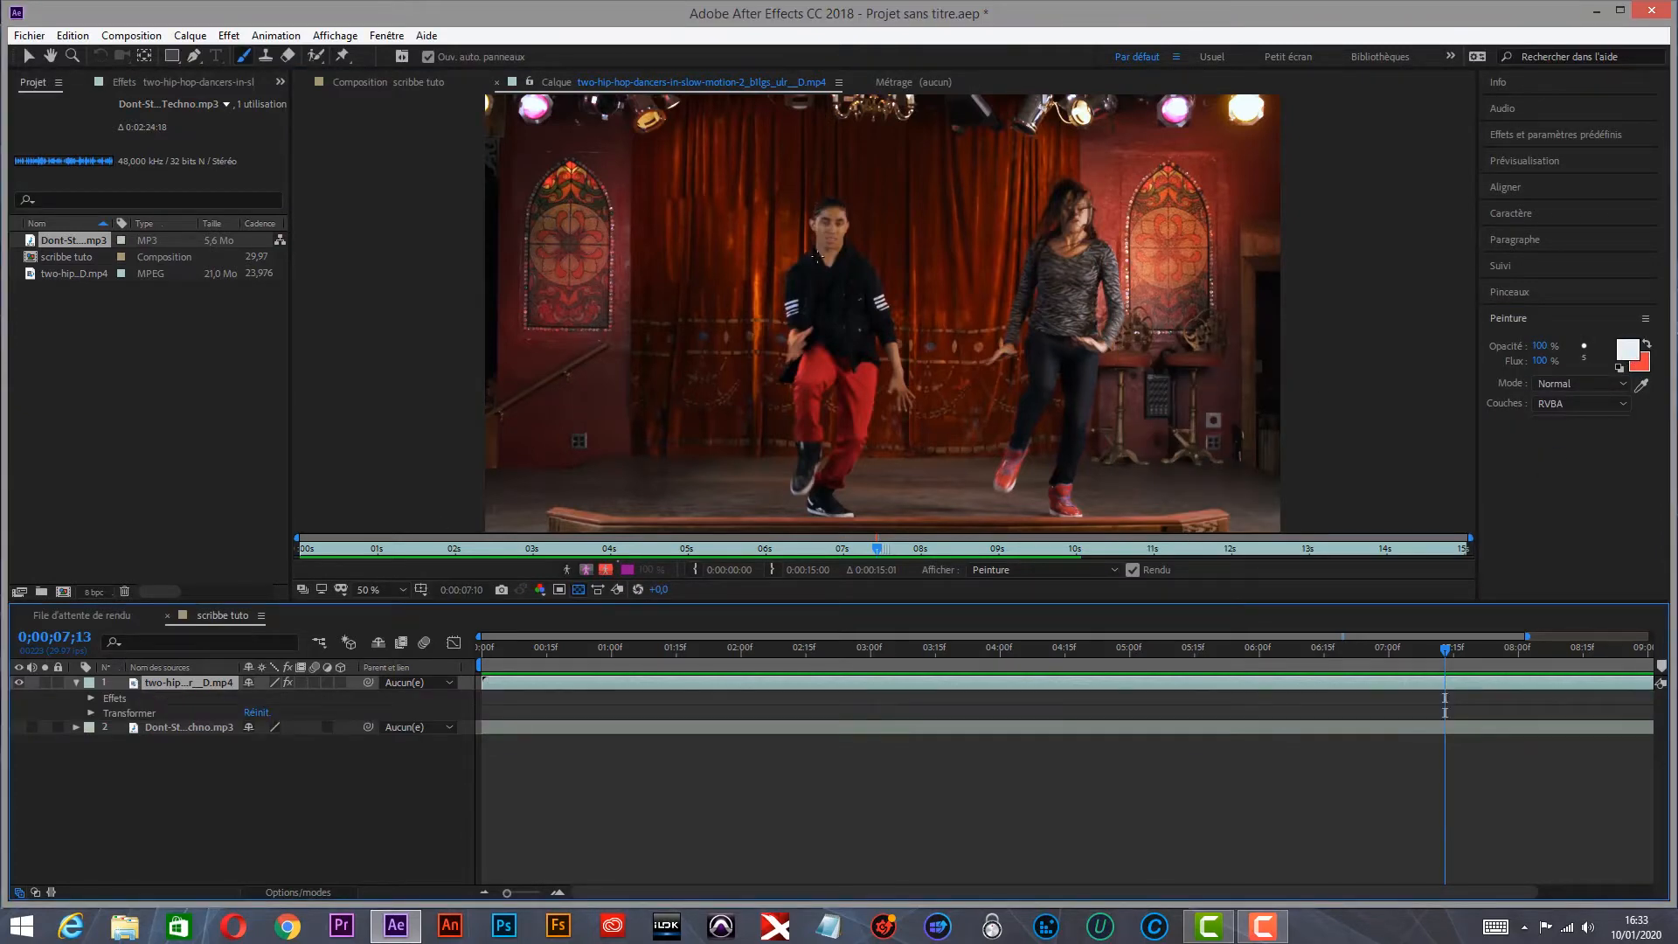
mouse_move(805, 255)
left_mouse_down()
mouse_move(892, 188)
mouse_move(930, 183)
left_mouse_up()
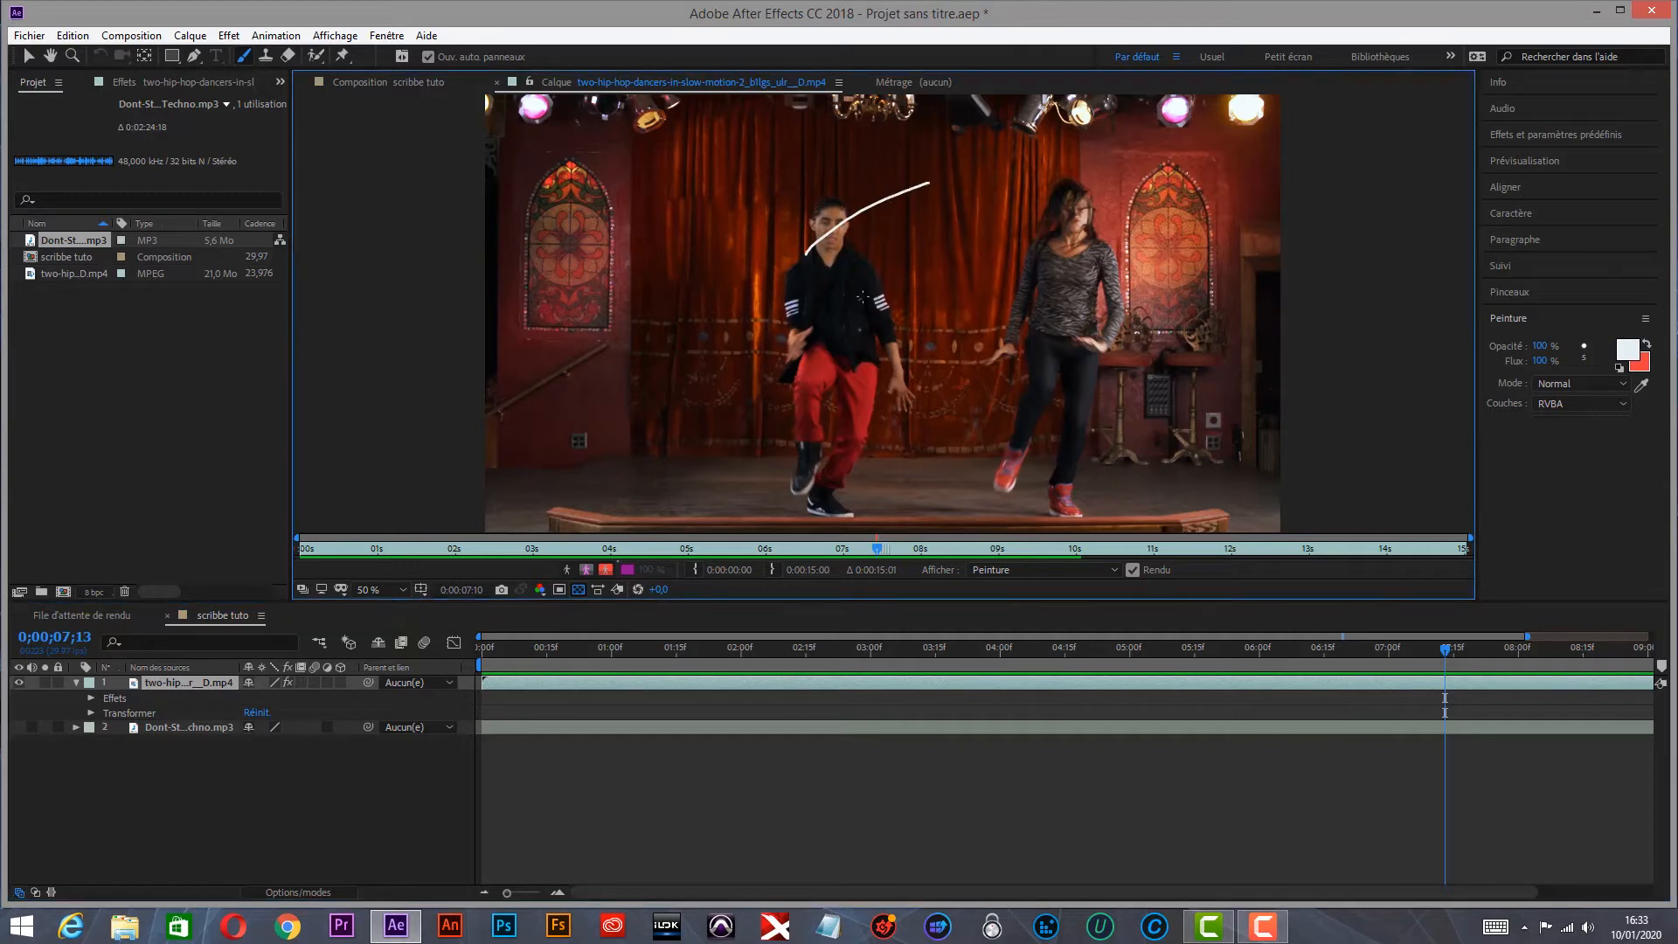
left_click(91, 698)
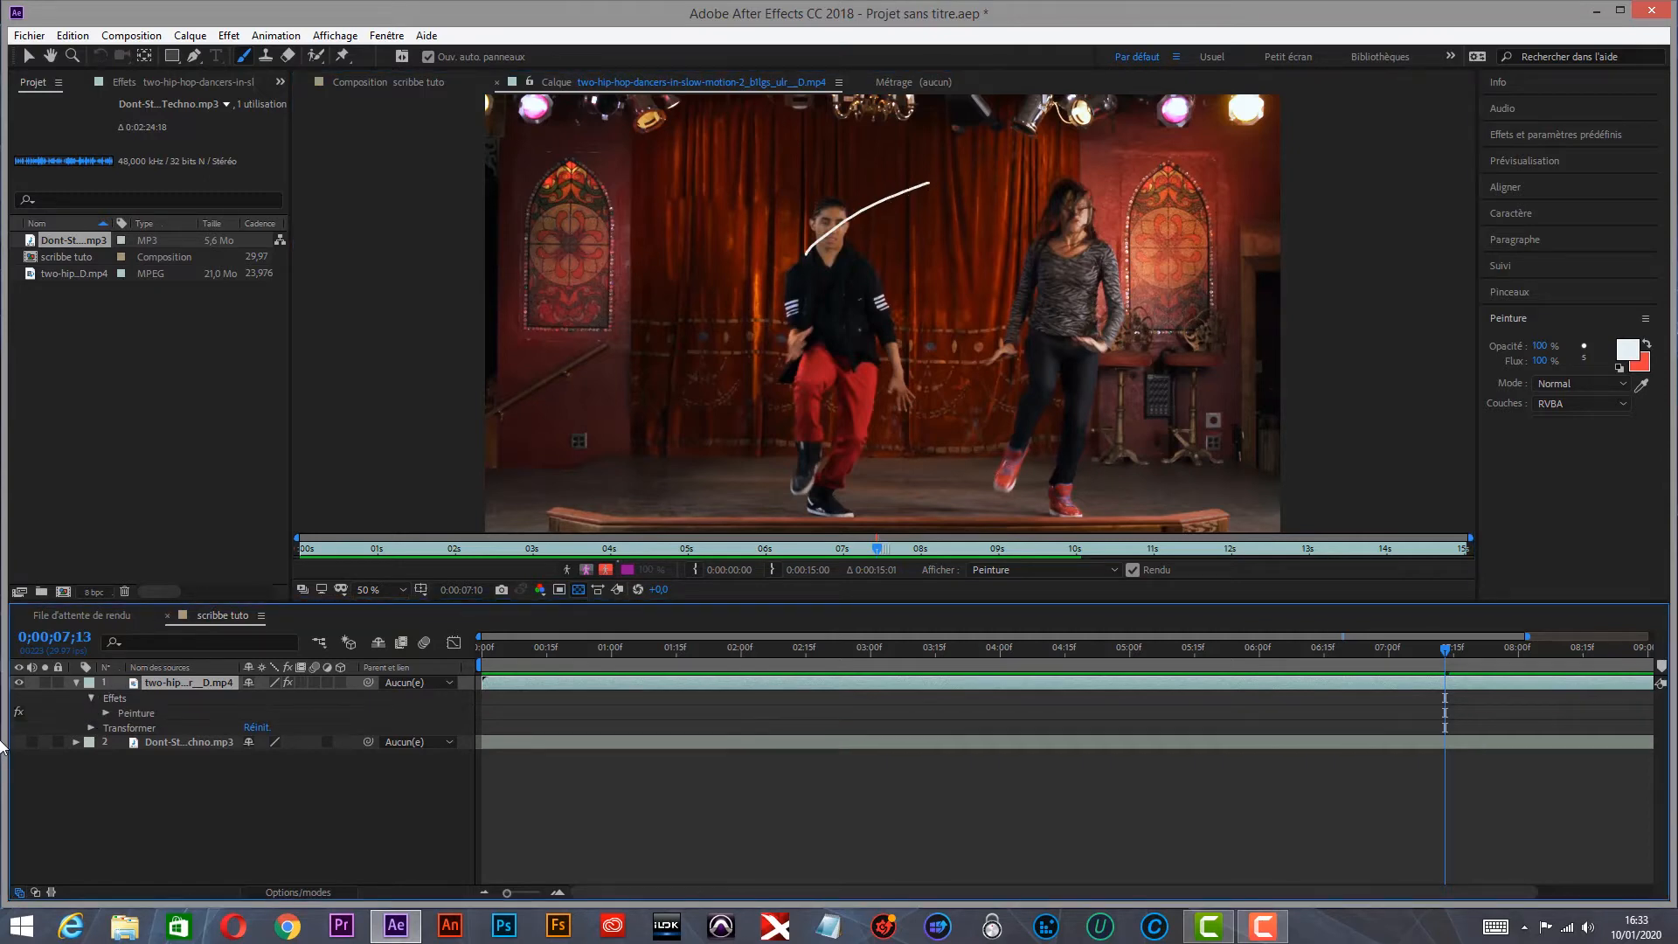
left_click(106, 713)
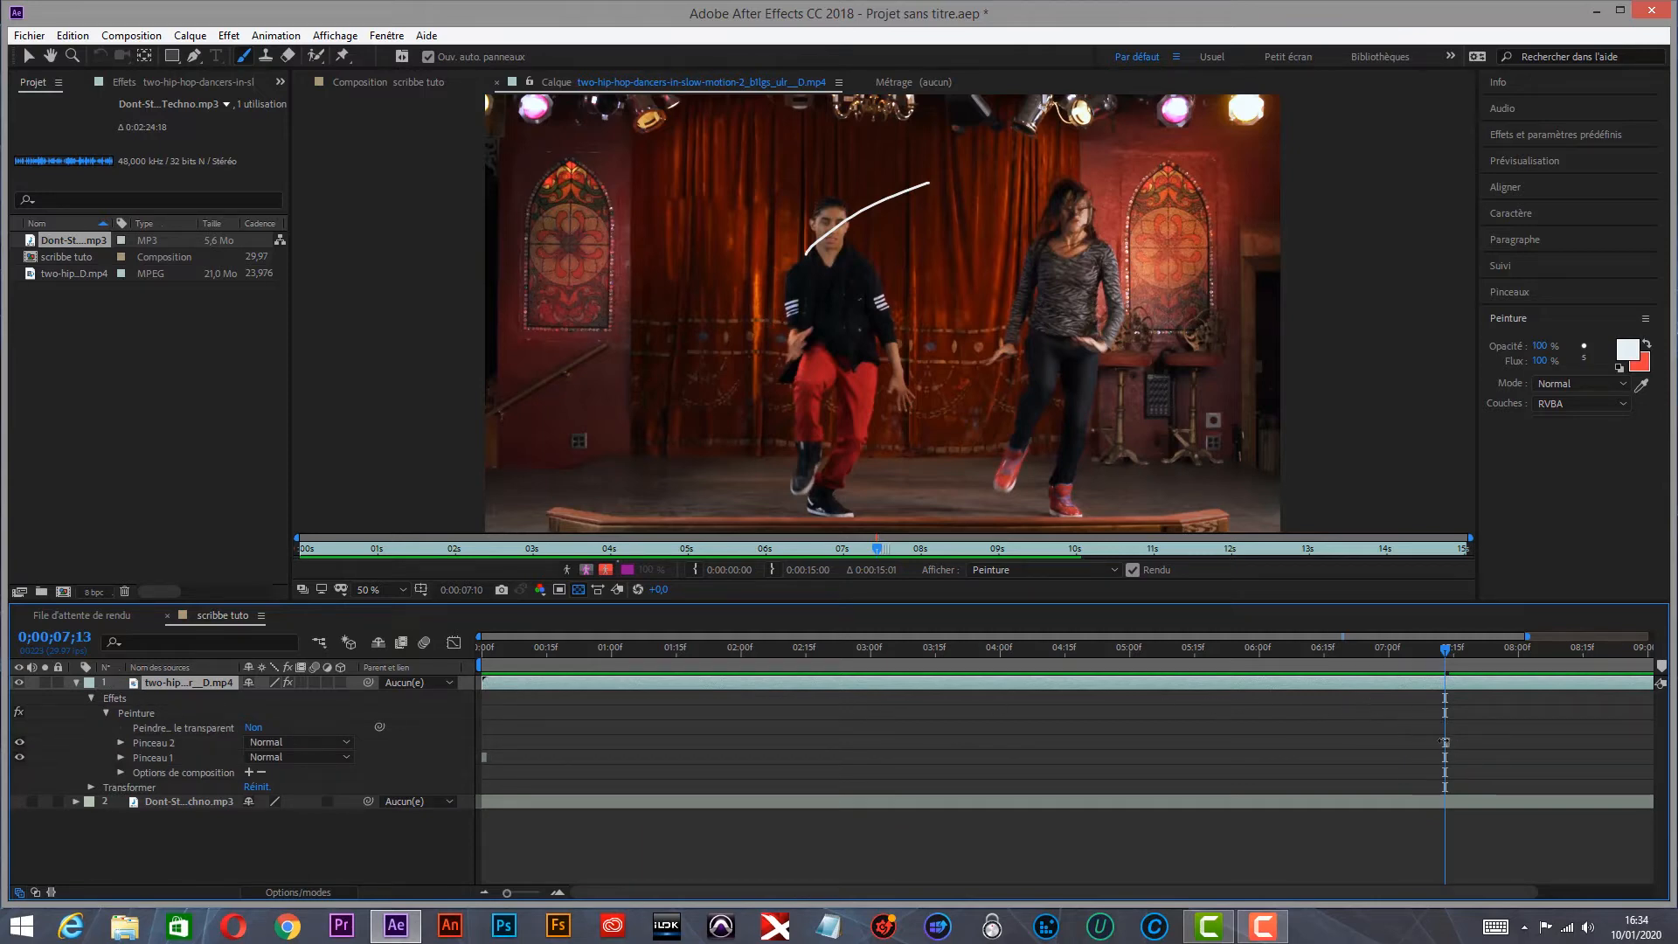
left_click(1445, 742)
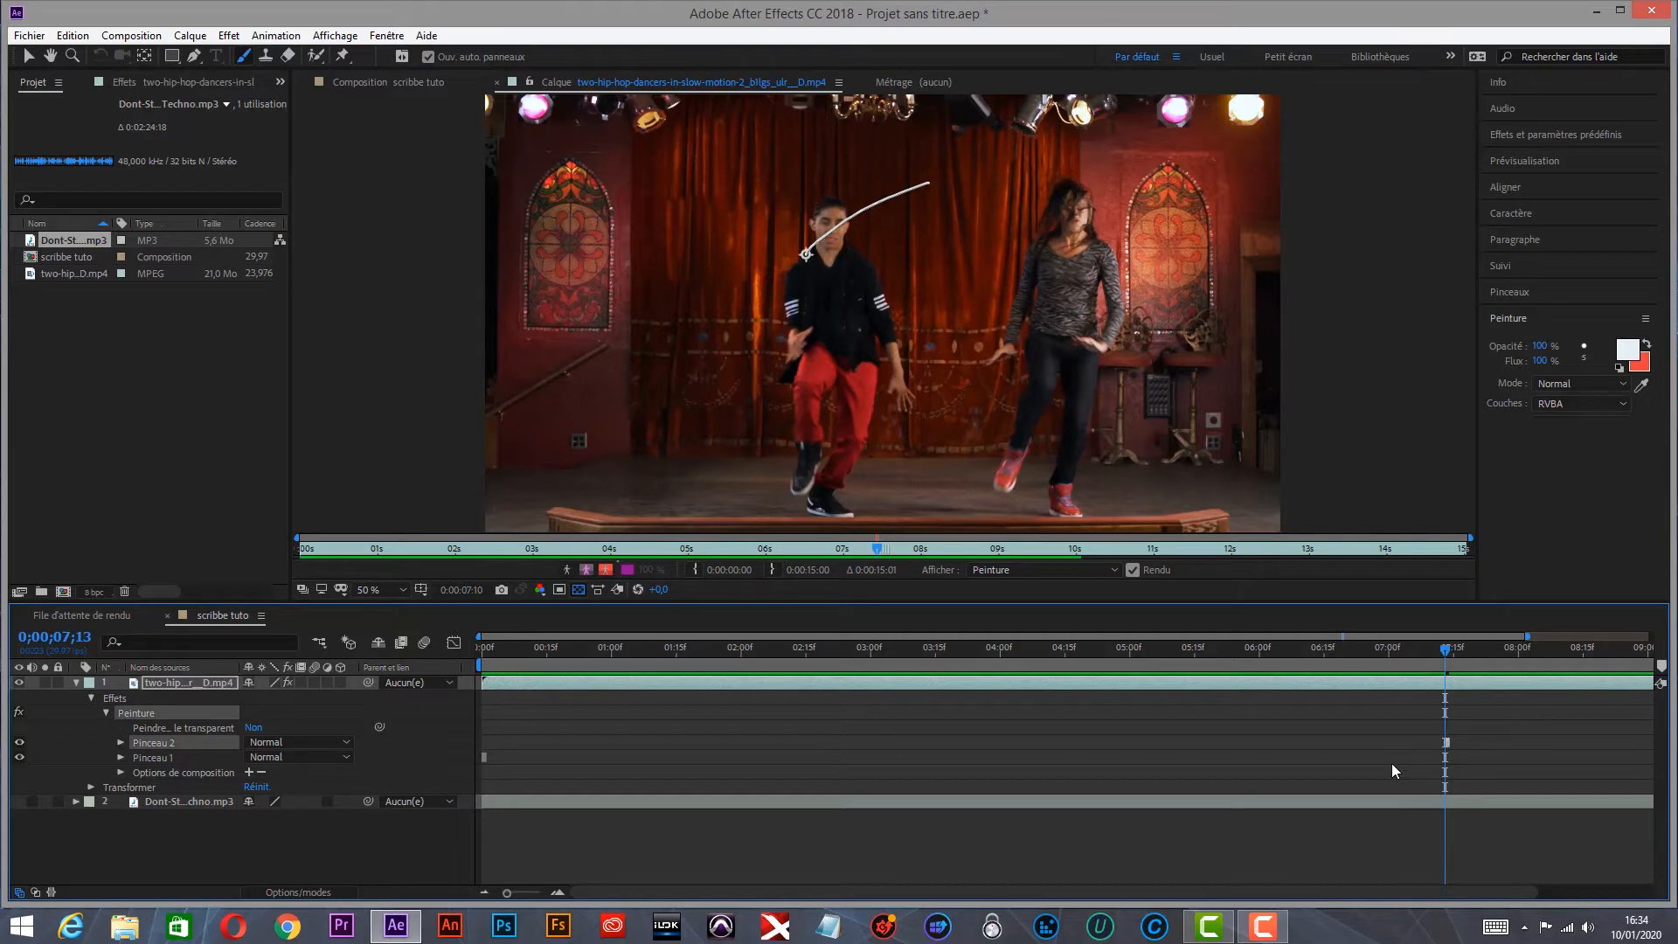
key("Delete")
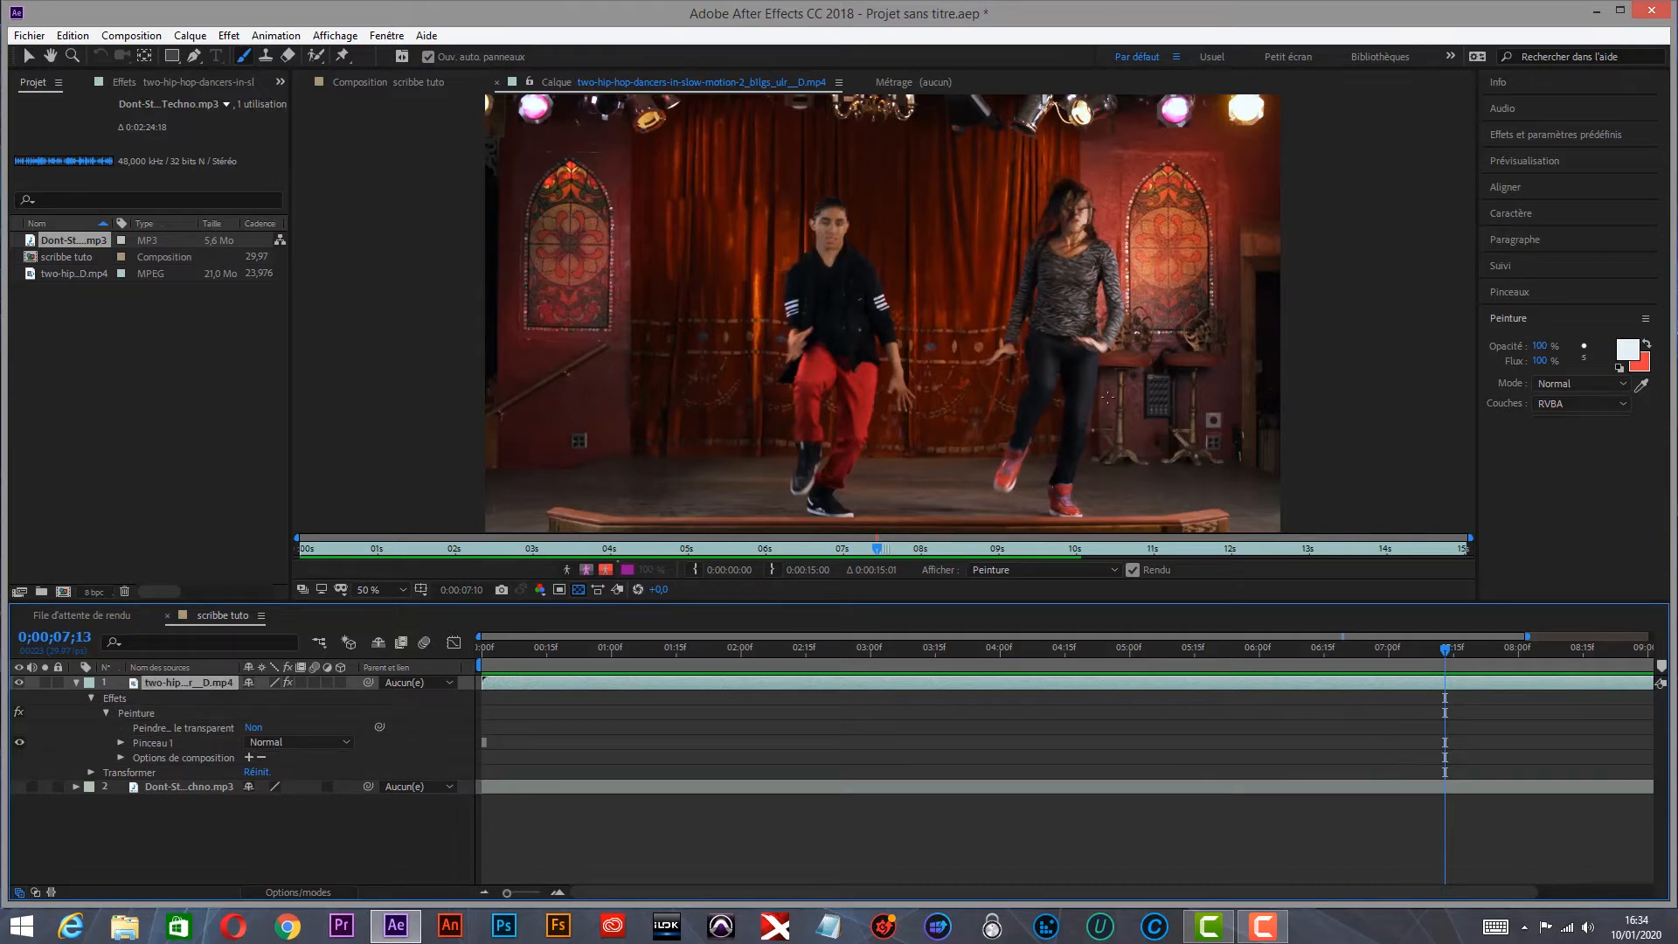
left_click_drag(809, 220, 855, 189)
key("ctrl+z")
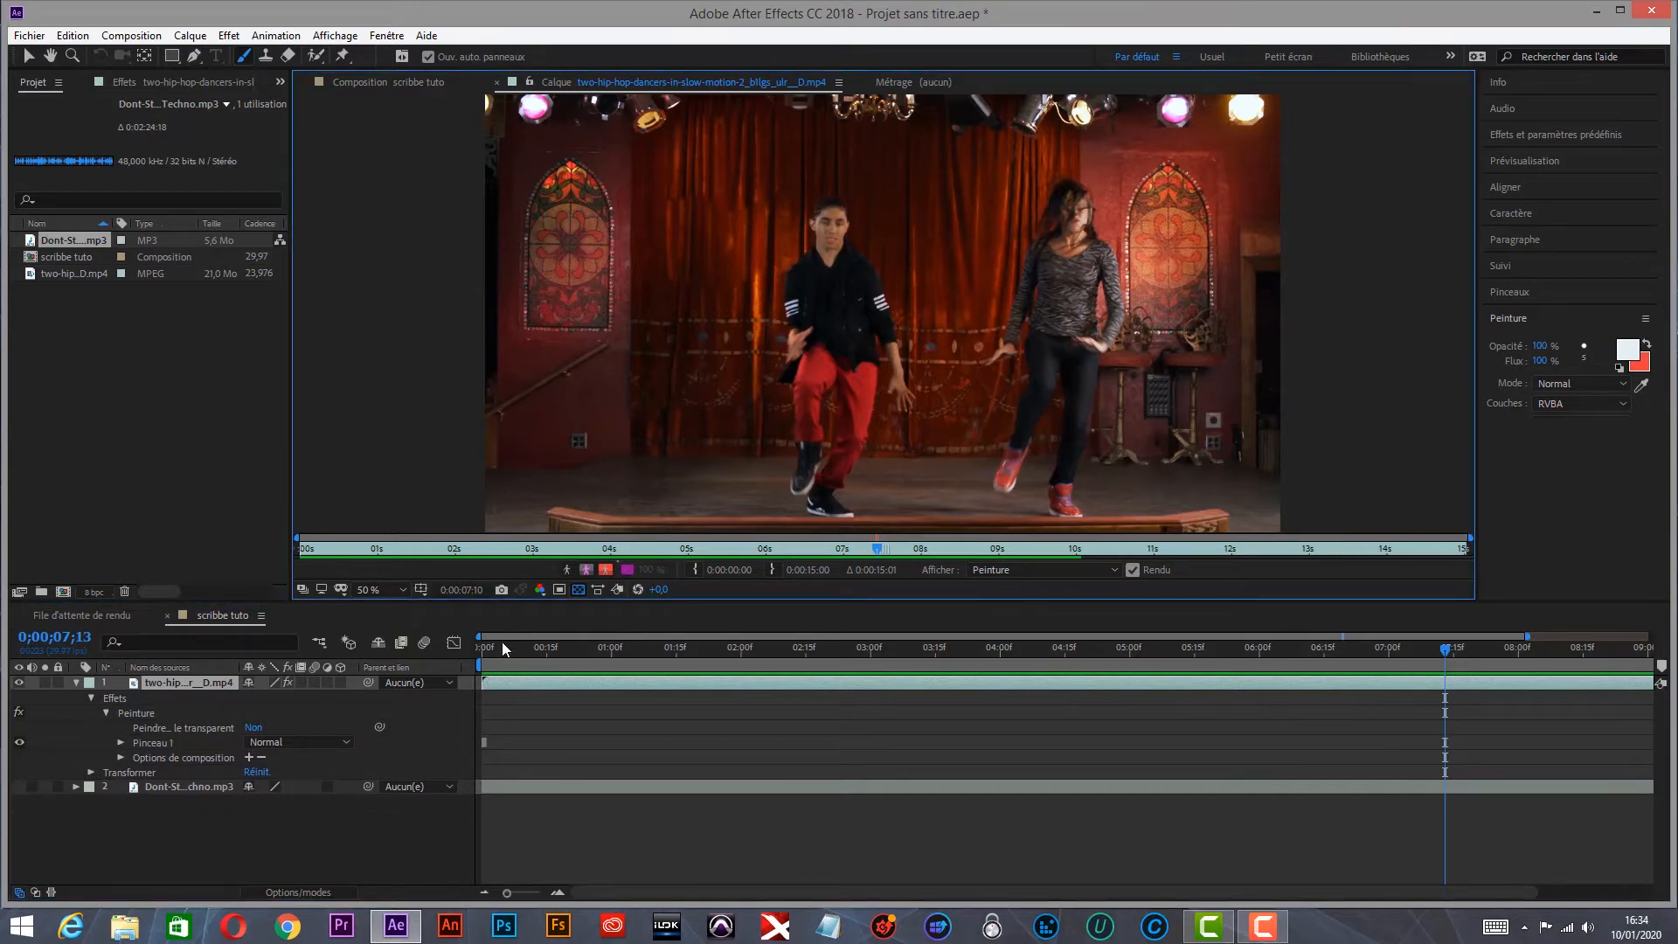
Go to 0;00;04;00 and paint short white accent strokes on the floor around both dancers' feet
left_click(483, 655)
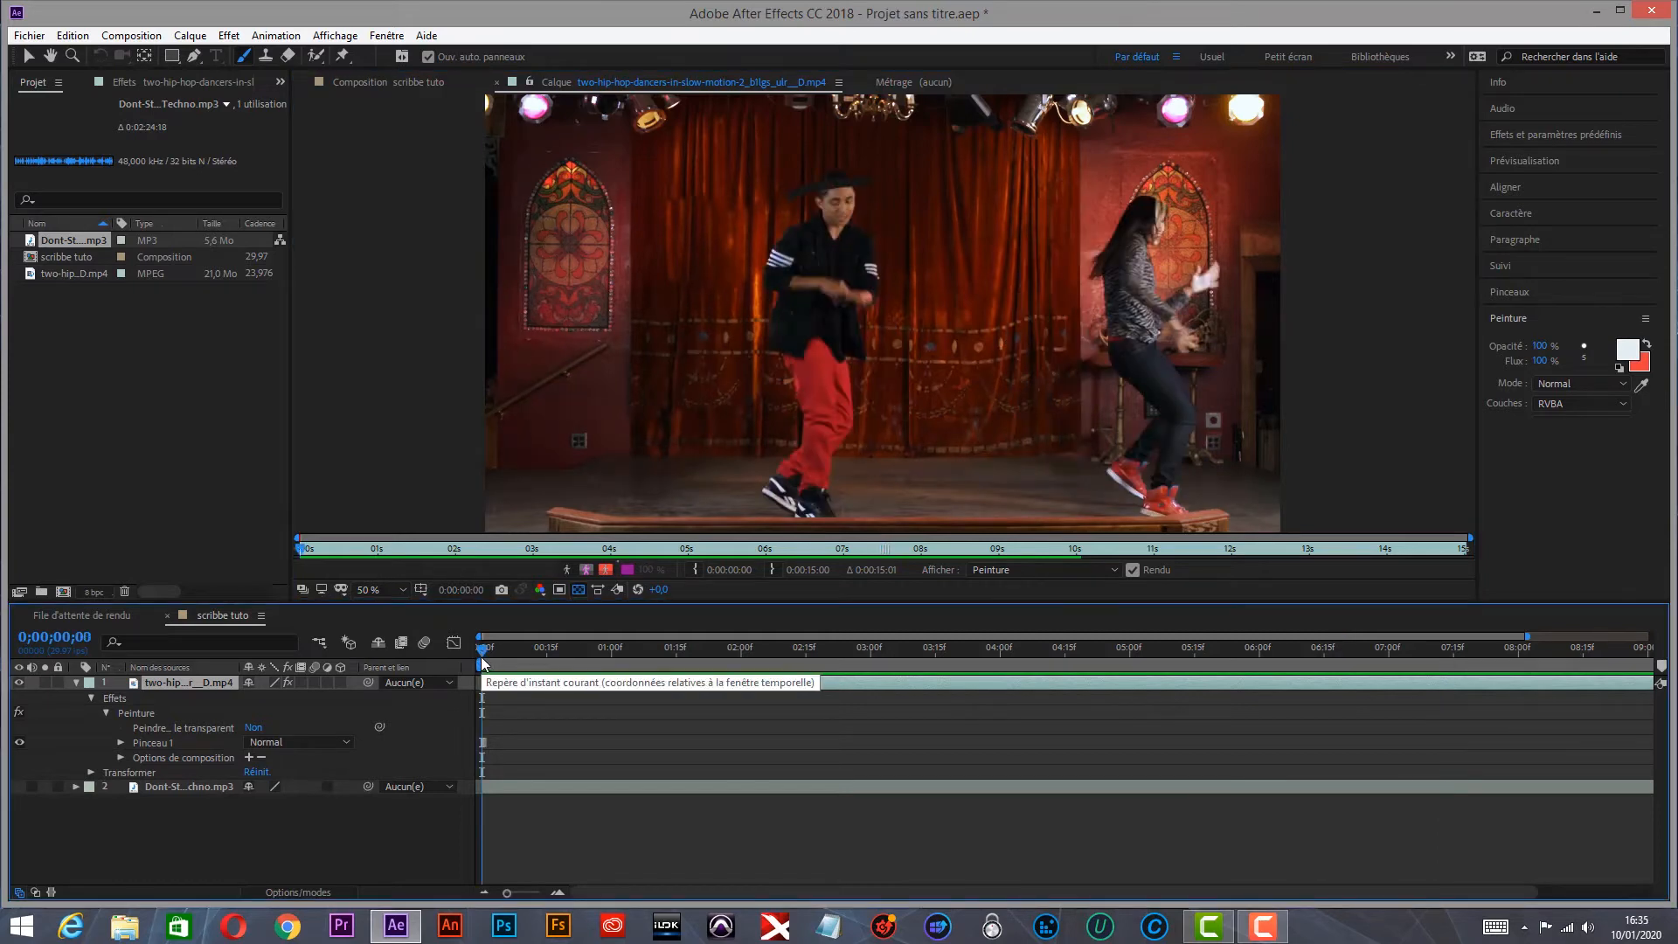
left_click_drag(482, 654, 998, 592)
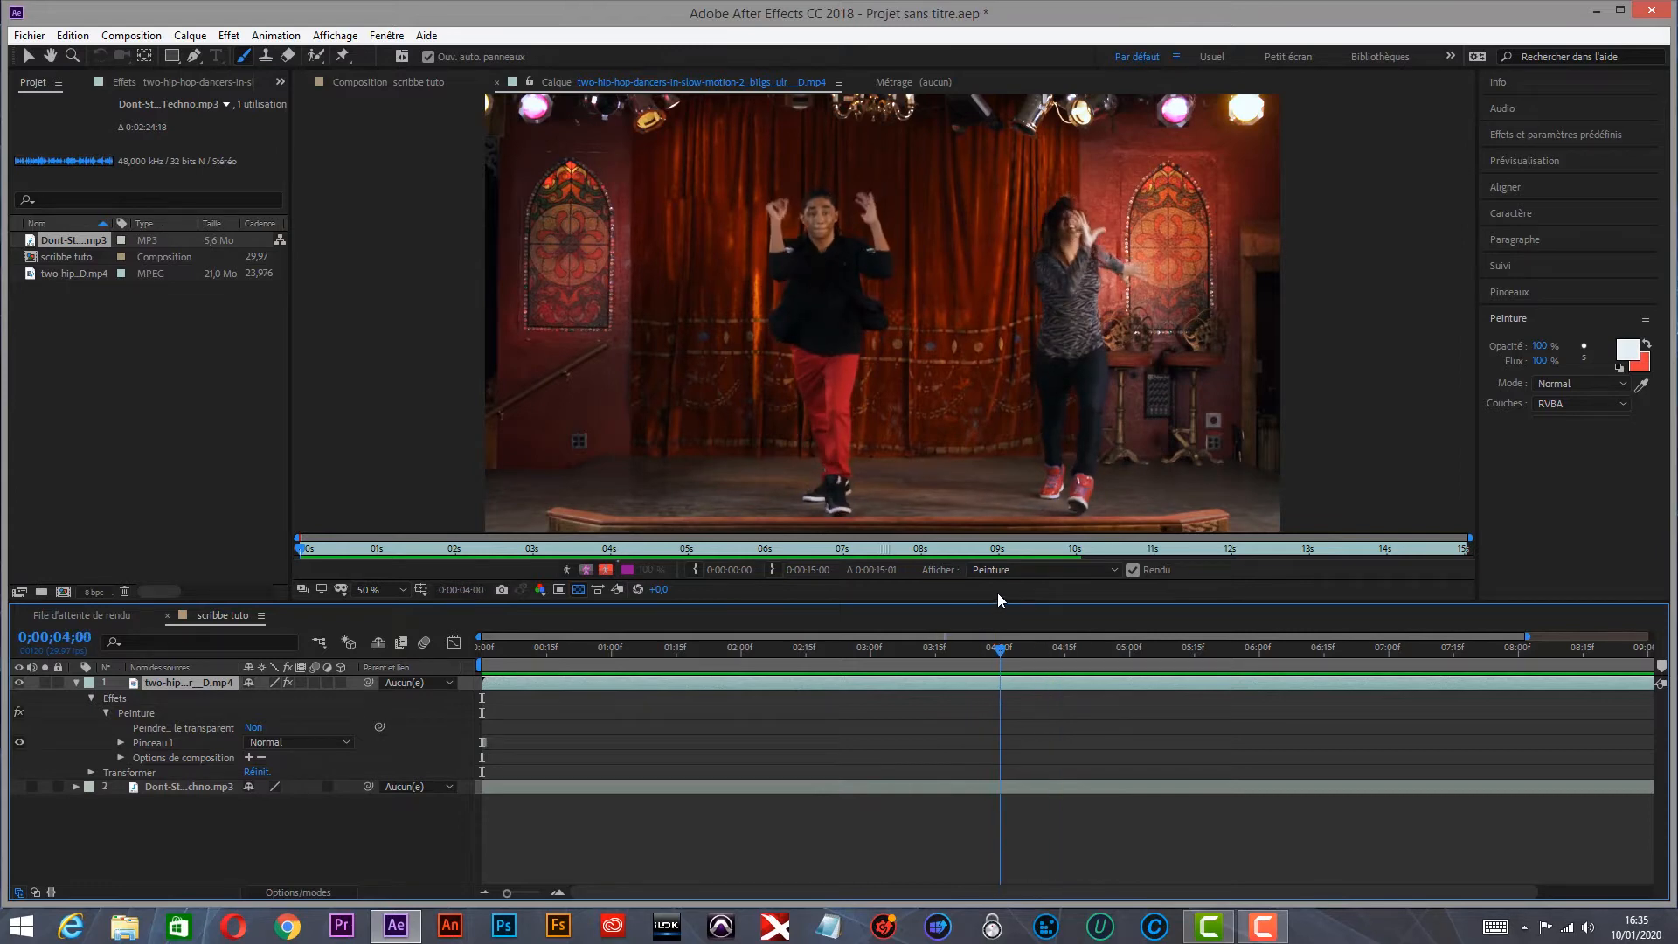
left_click(658, 474)
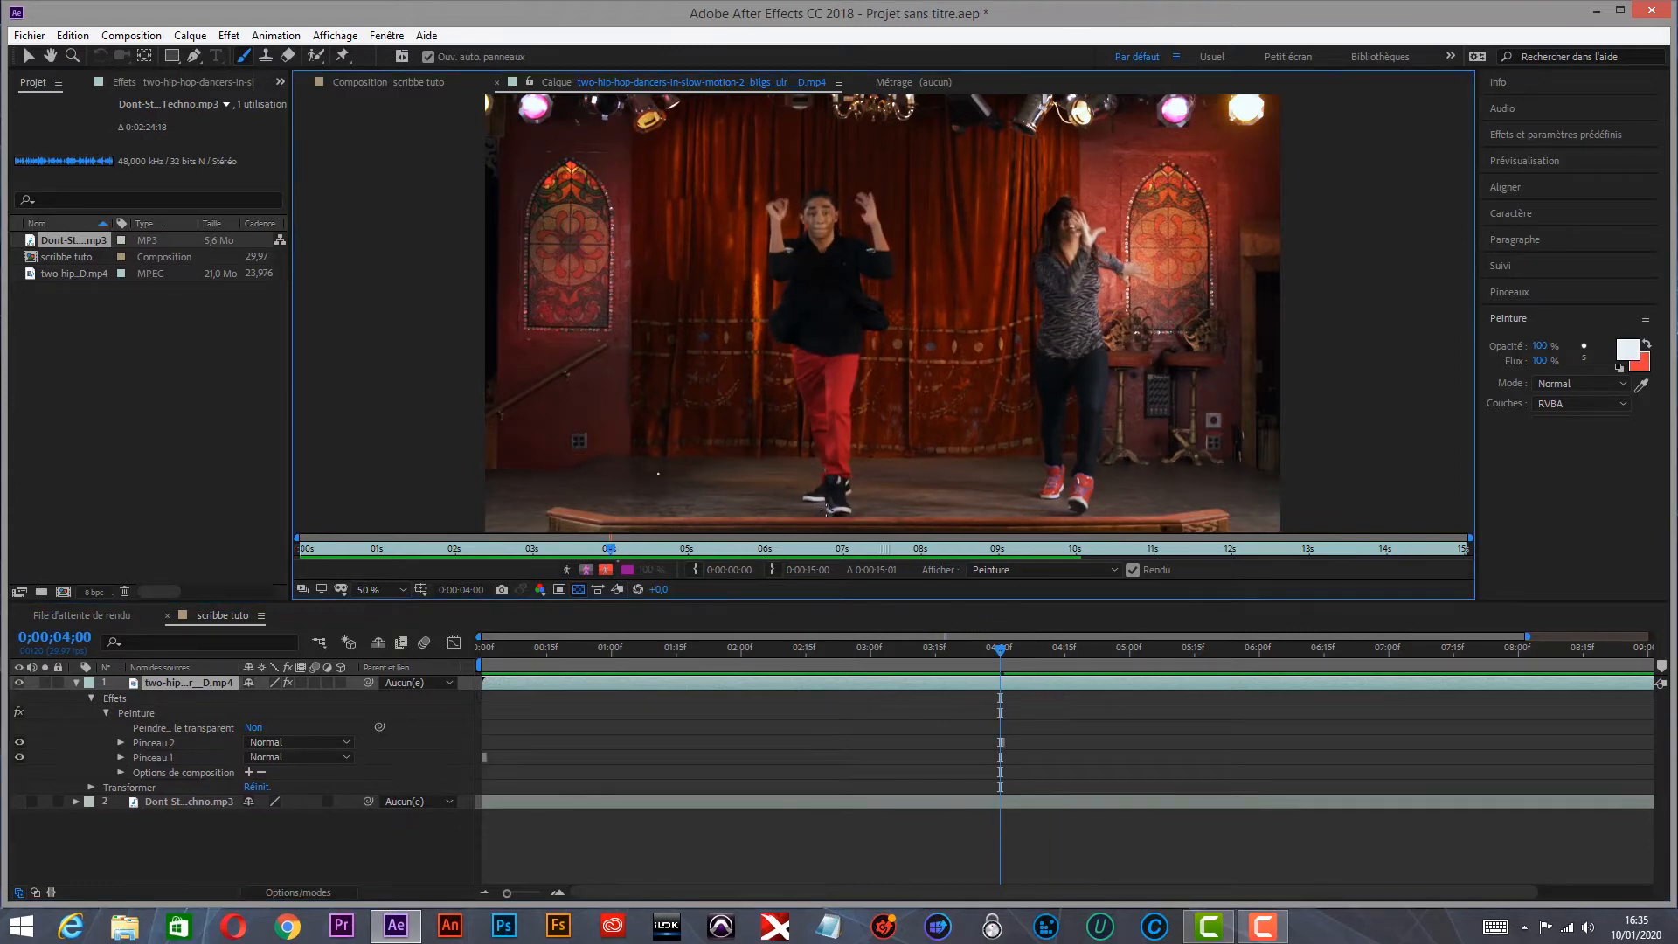
mouse_move(821, 508)
left_mouse_down()
mouse_move(802, 505)
mouse_move(892, 480)
mouse_move(750, 461)
left_mouse_up()
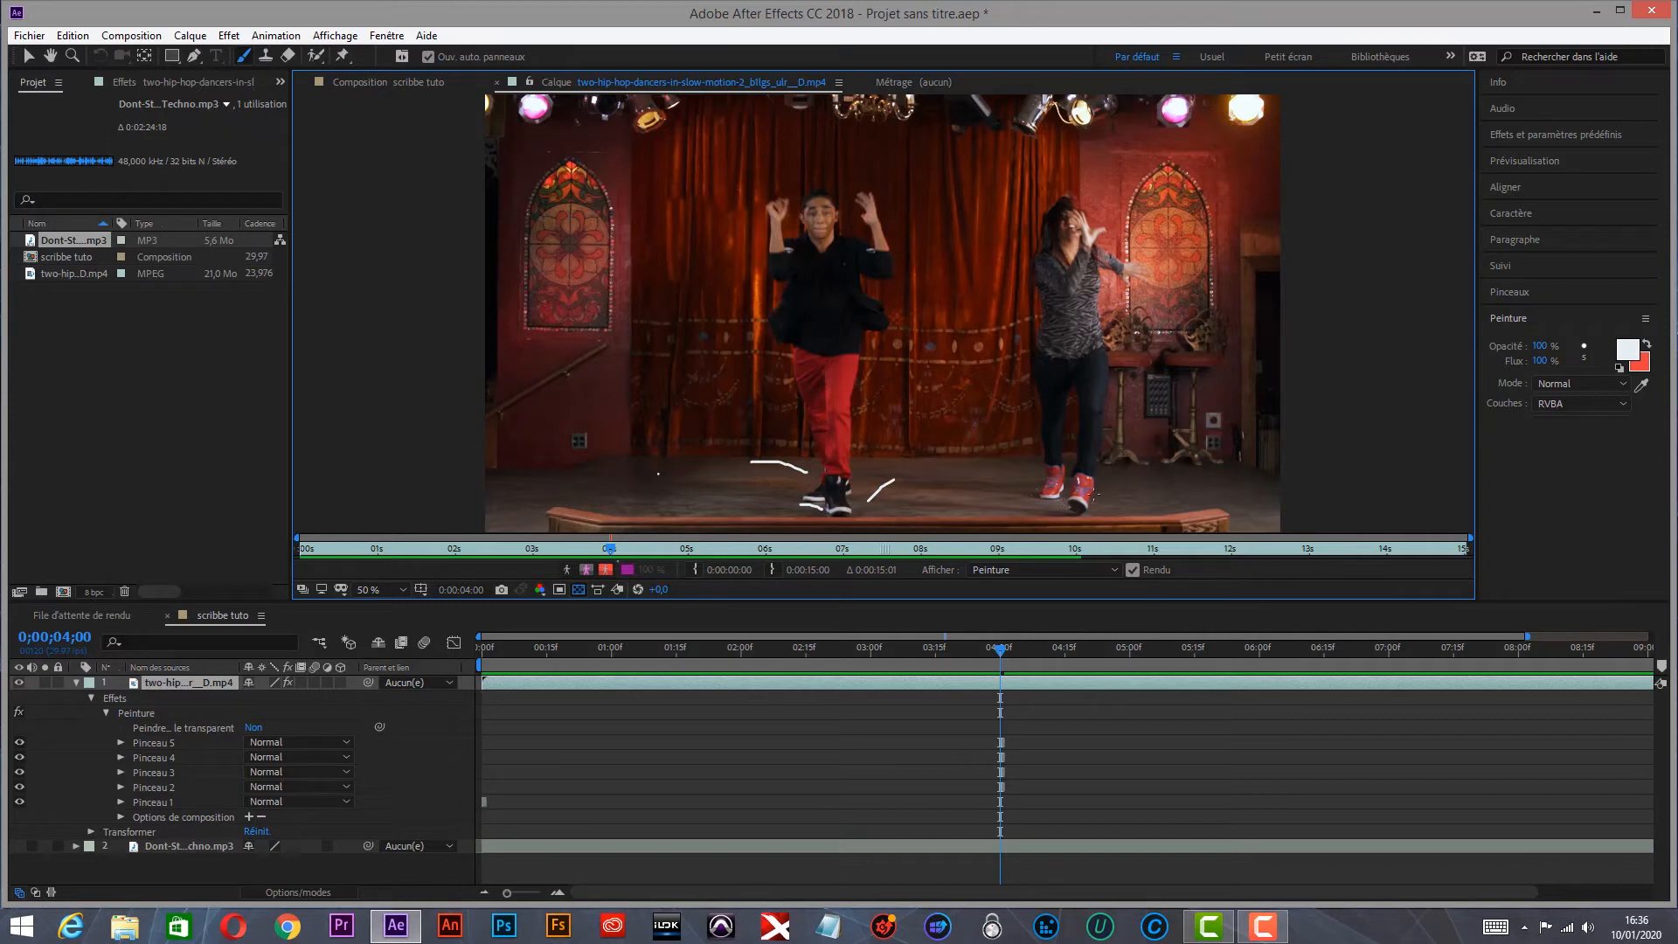
left_click_drag(1091, 506, 1109, 493)
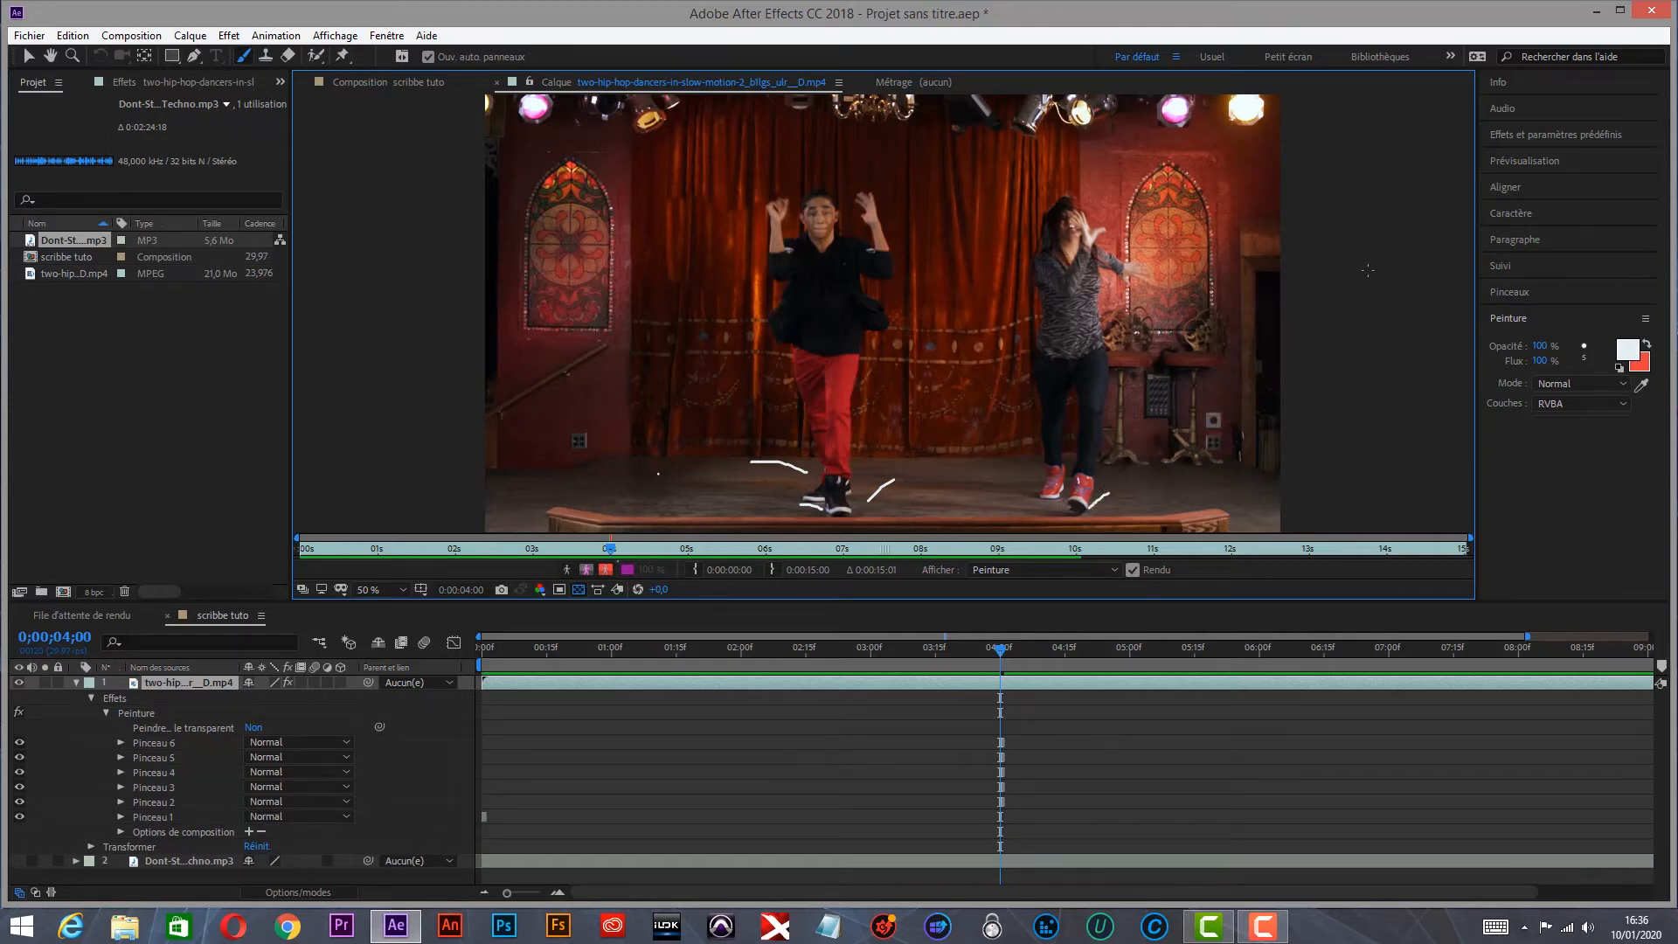
Advance one frame to 0;00;04;01 and paint new white accent strokes radiating from both dancers' feet
left_click(1542, 161)
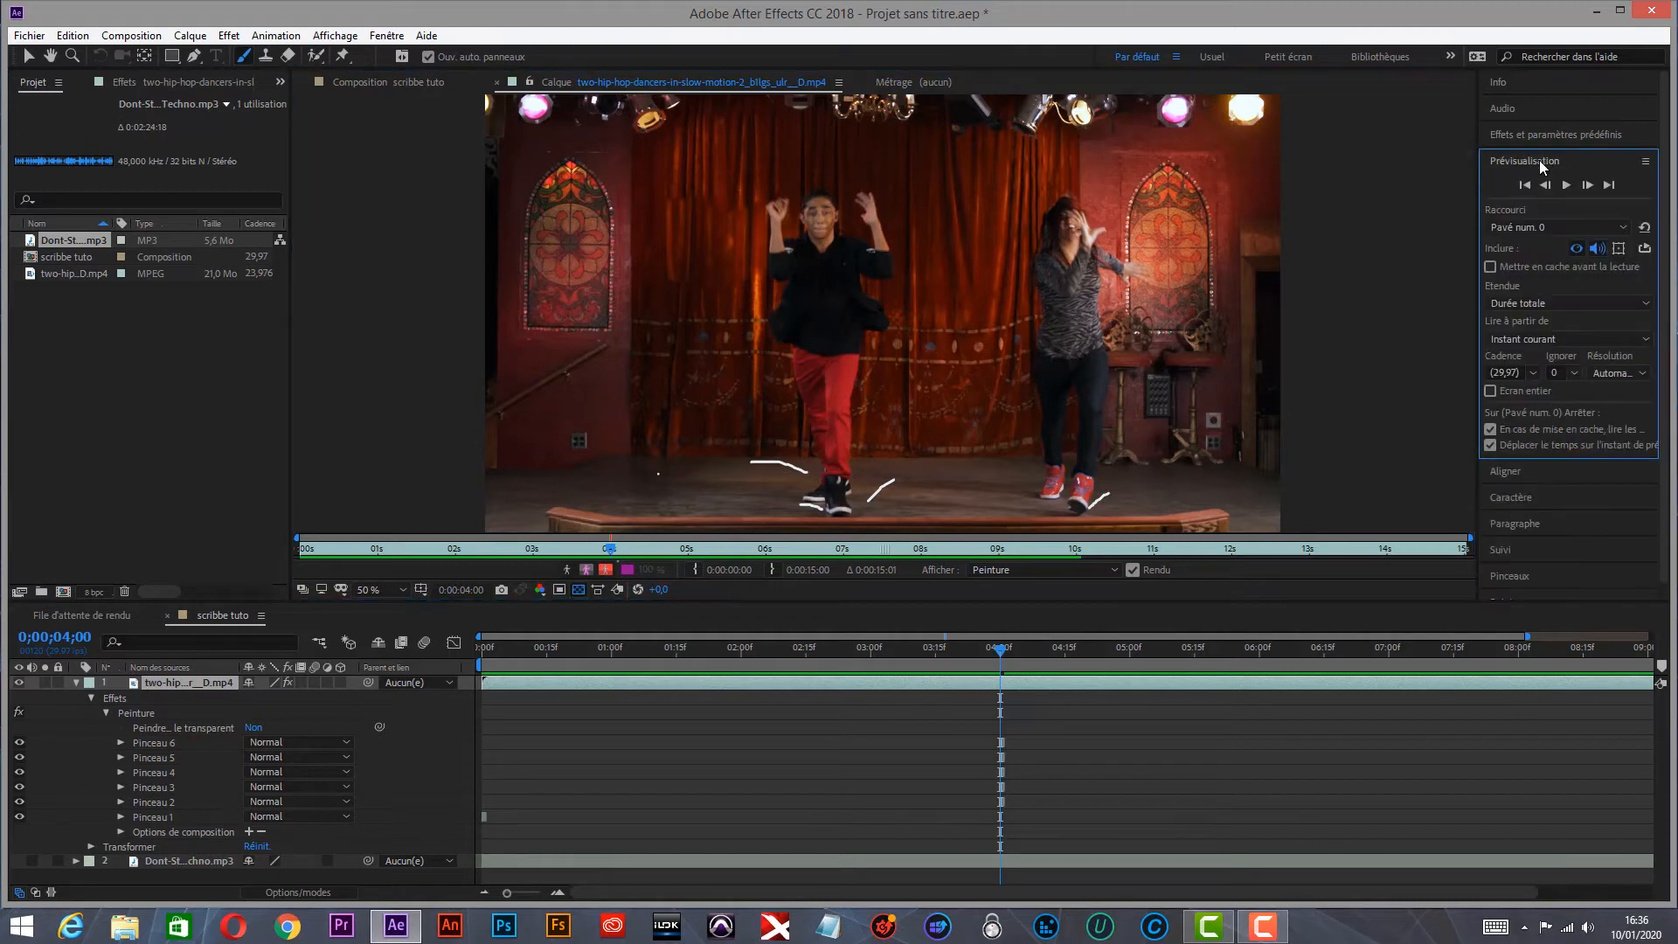
left_click(1590, 186)
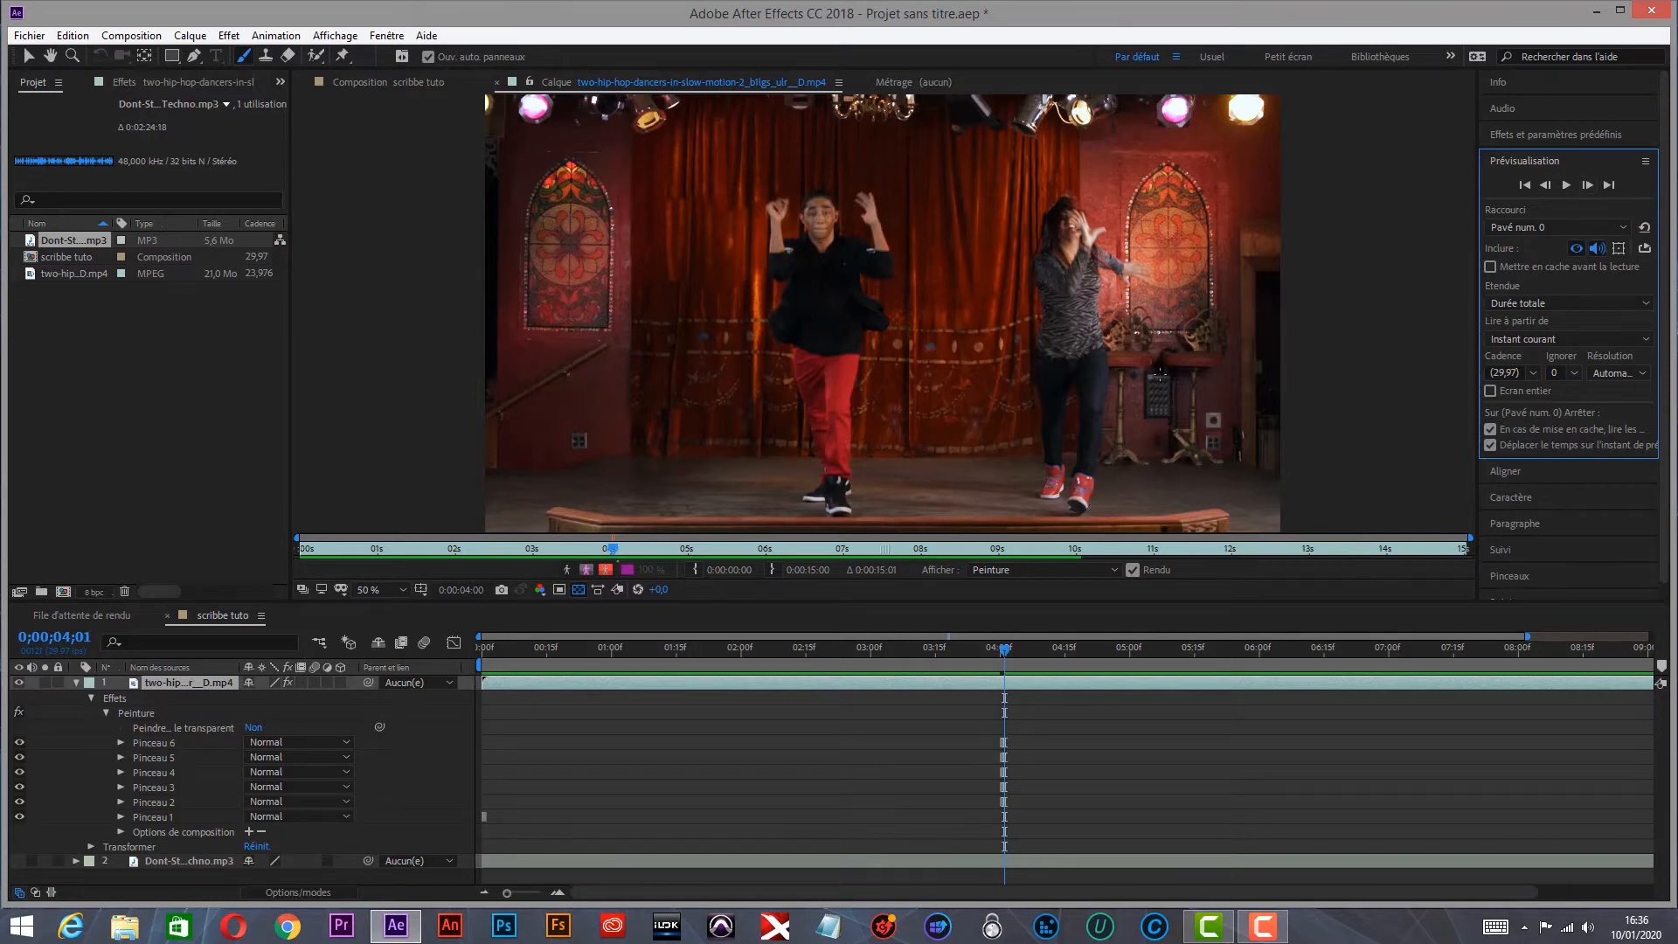
mouse_move(793, 470)
left_mouse_down()
mouse_move(810, 477)
mouse_move(778, 486)
mouse_move(916, 464)
mouse_move(924, 420)
left_mouse_up()
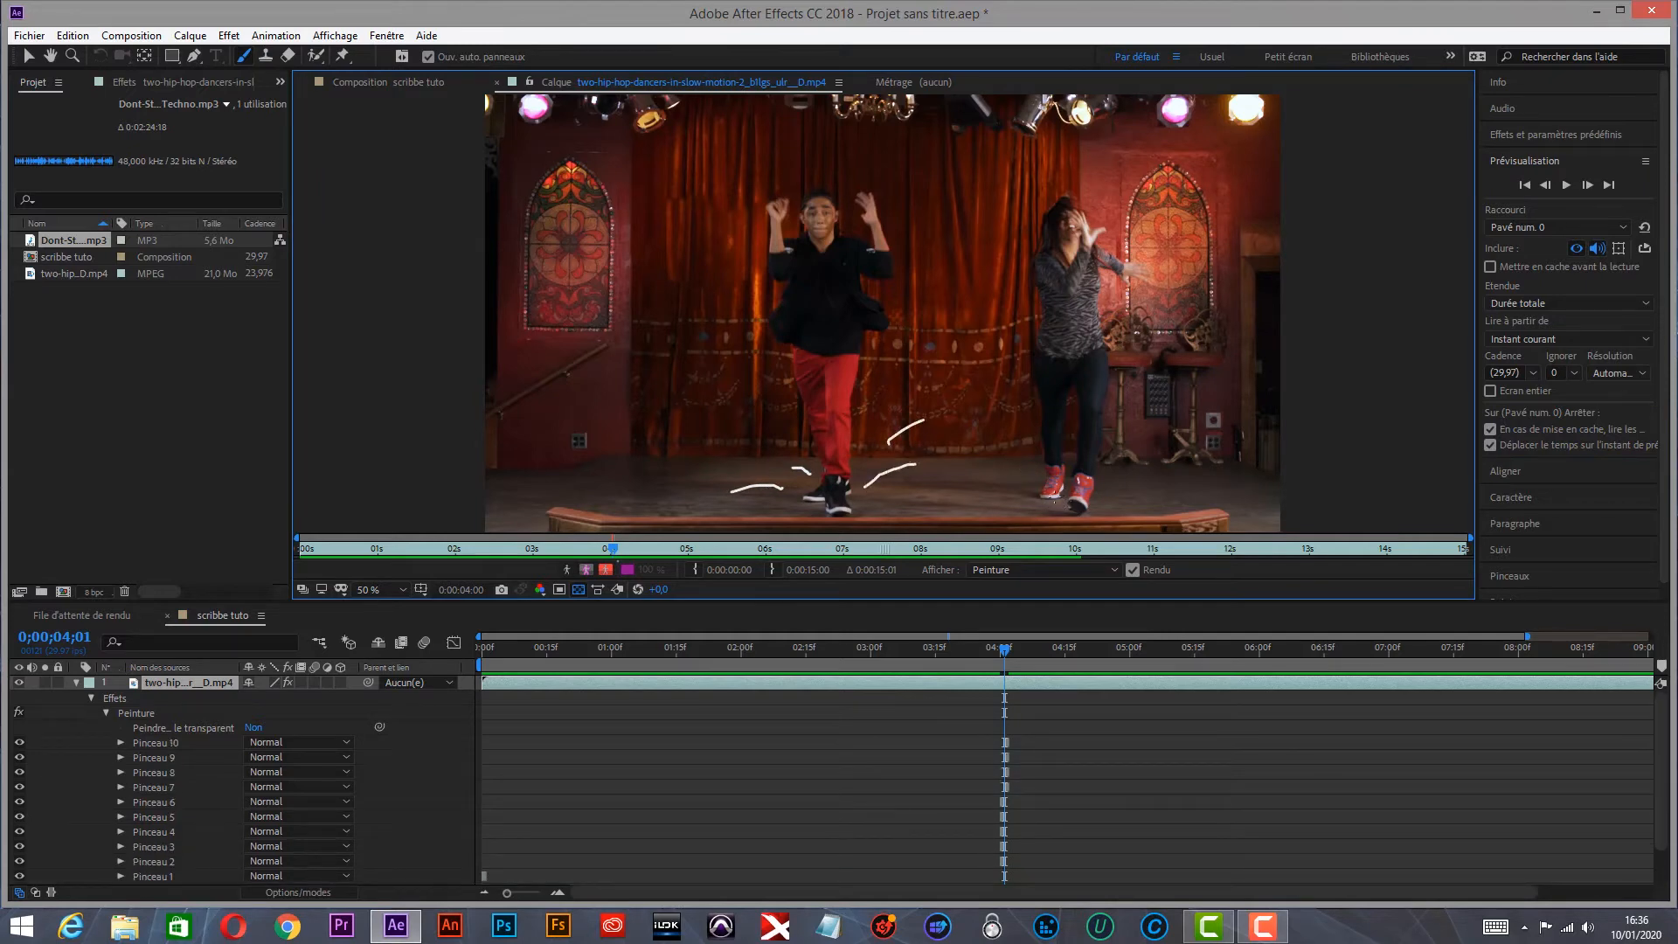
left_click_drag(1058, 501, 1002, 483)
left_click_drag(1104, 492, 1156, 463)
Paint further white strokes around the dancers' feet on frame 0;00;04;02 and on the frame after it
left_click(1587, 184)
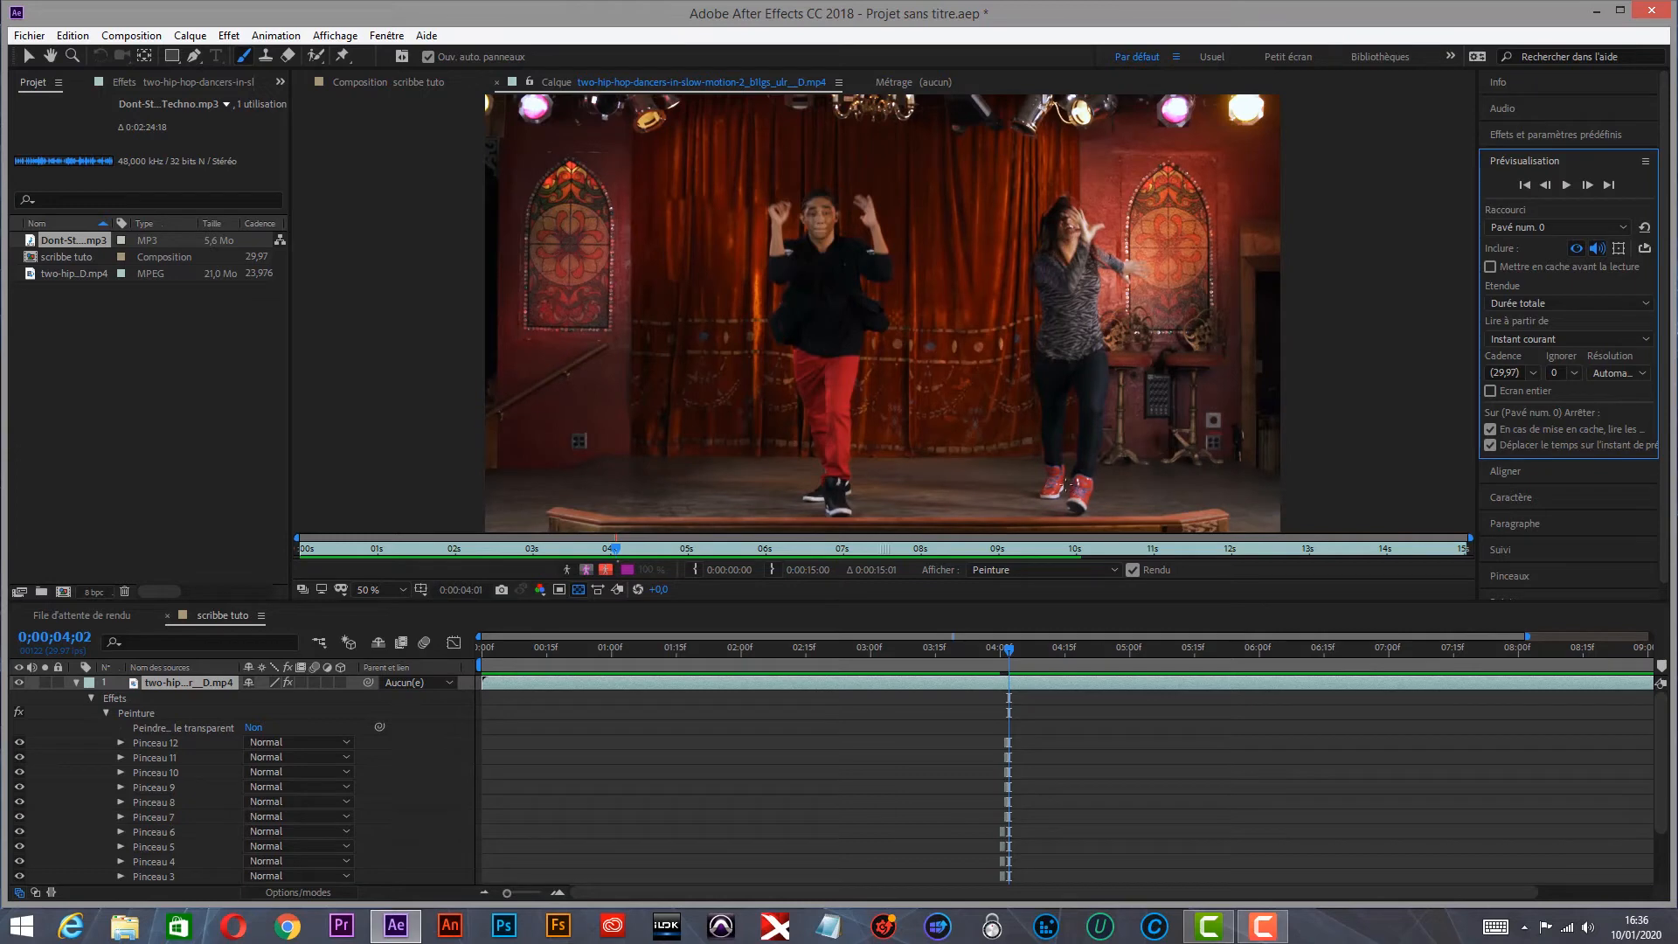
mouse_move(1067, 488)
left_mouse_down()
mouse_move(1047, 464)
mouse_move(1152, 447)
left_mouse_up()
left_click_drag(1004, 518, 1031, 506)
left_click_drag(781, 518, 937, 481)
mouse_move(736, 491)
left_mouse_down()
mouse_move(798, 461)
mouse_move(813, 511)
left_mouse_up()
left_click(1586, 186)
left_click_drag(866, 507, 1037, 477)
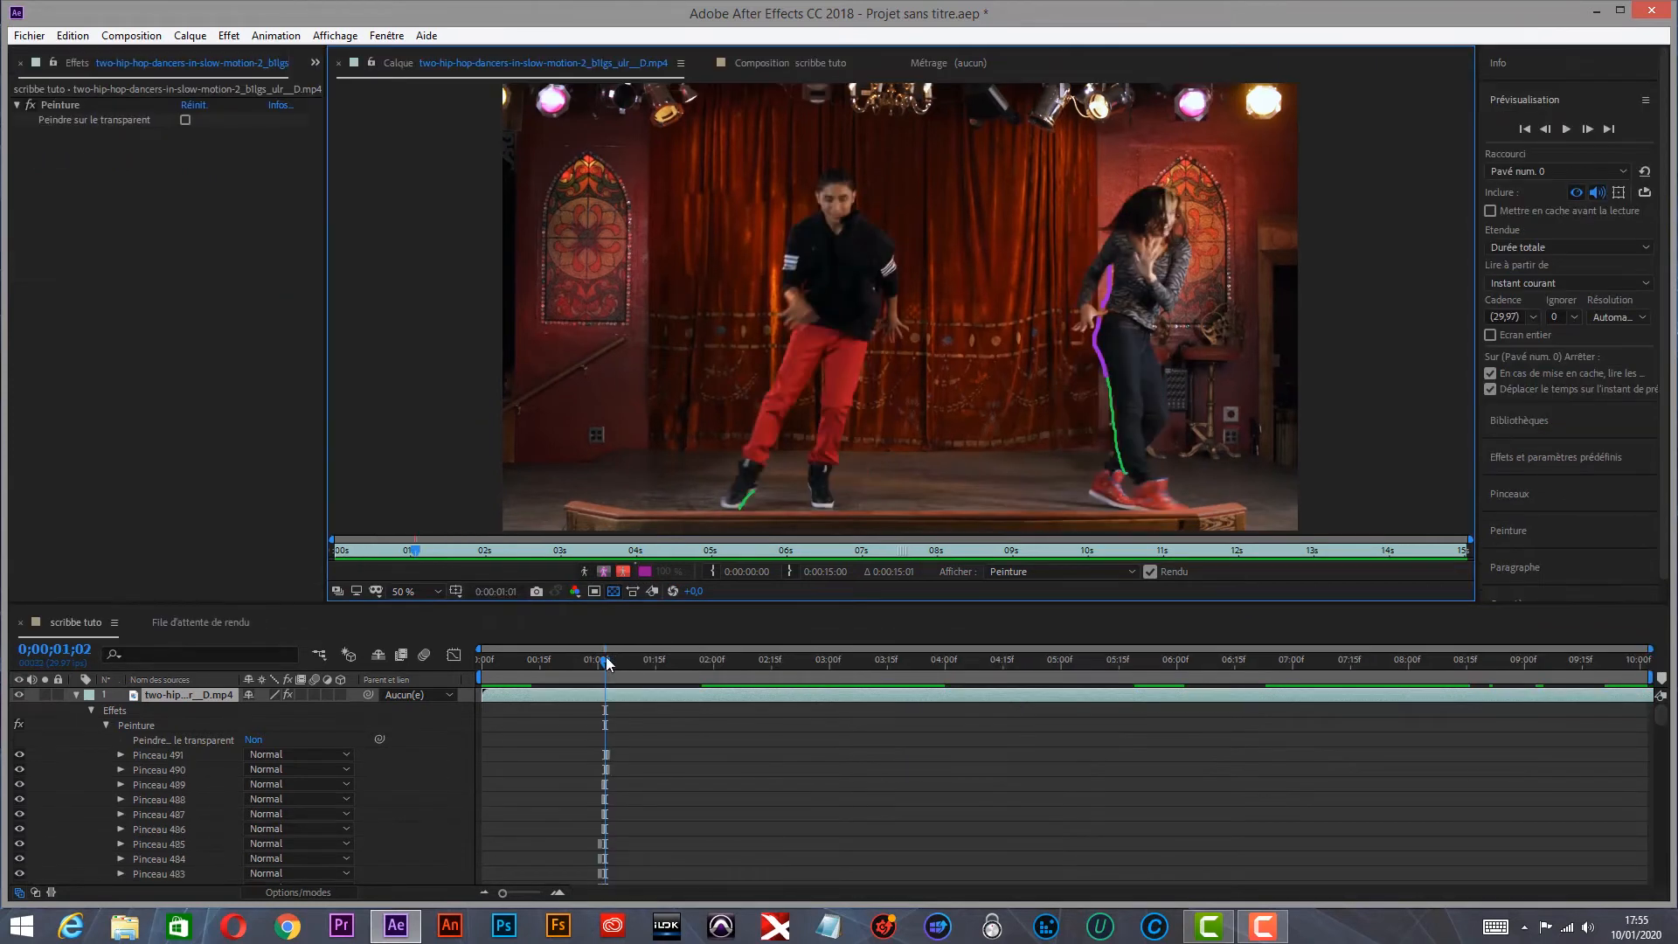
Move to 0;00;01;11 and change the paint foreground colour to blue
left_click_drag(606, 659, 640, 678)
left_click(1512, 531)
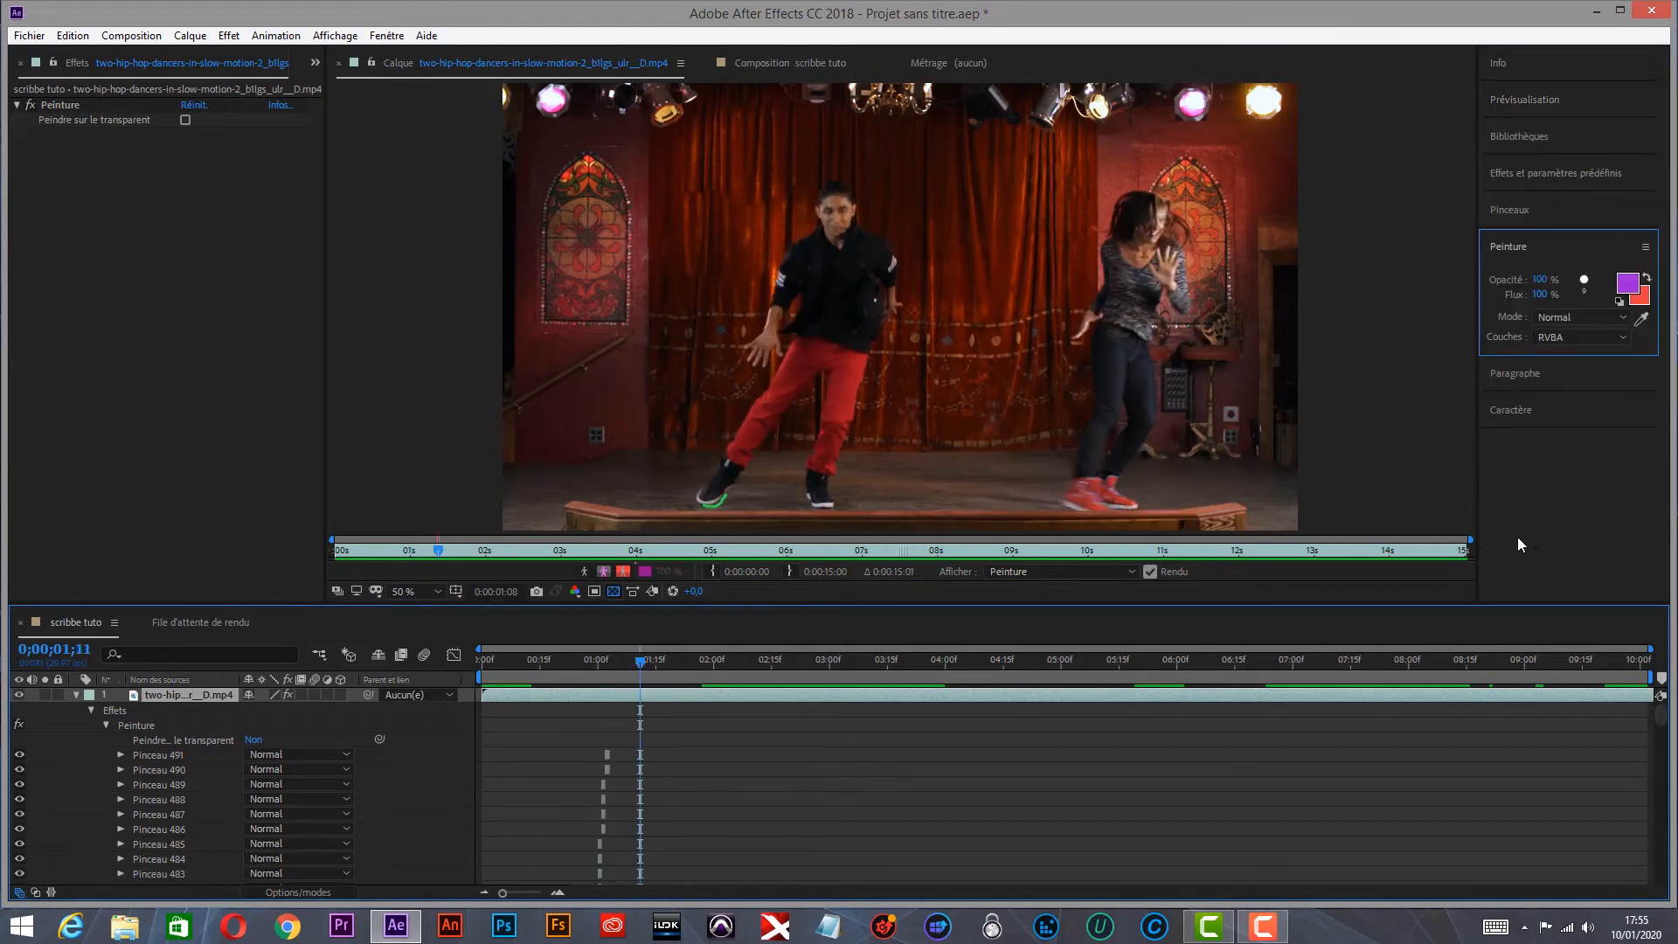
left_click(1627, 282)
left_click(1379, 456)
left_click(1519, 373)
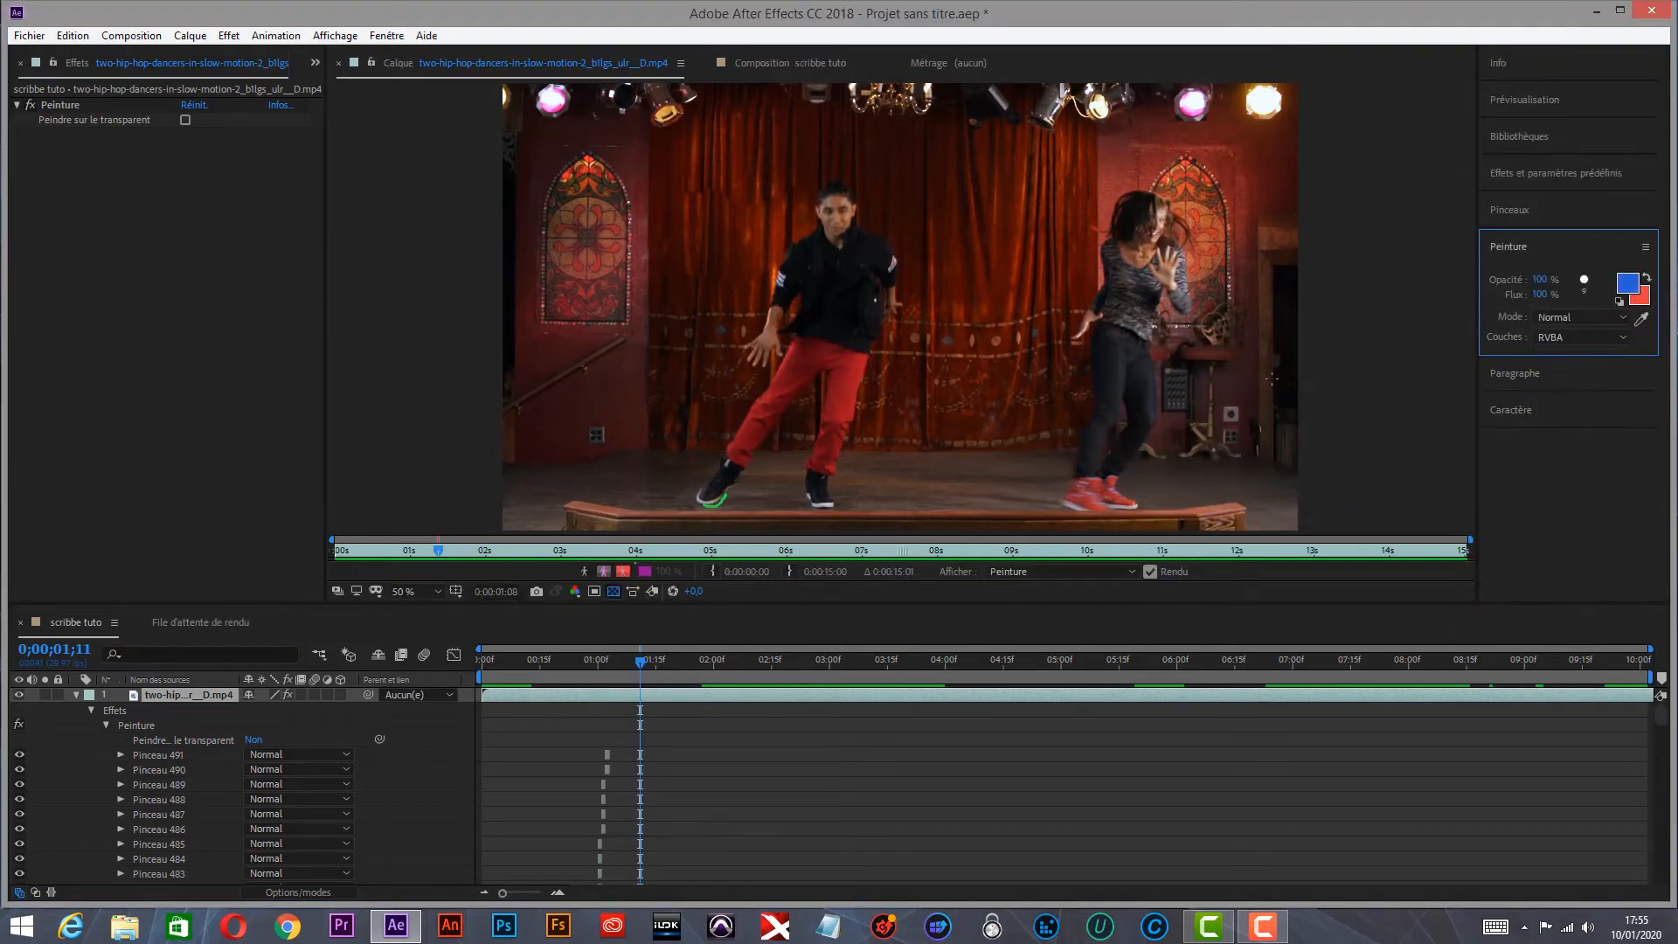
Go to 0;00;09;06 and paint blue strokes beside the woman's head, above the man's raised hands and on both sides of his feet
mouse_move(639, 662)
left_mouse_down()
mouse_move(1063, 662)
mouse_move(481, 664)
mouse_move(897, 693)
mouse_move(1566, 542)
mouse_move(1548, 556)
left_mouse_up()
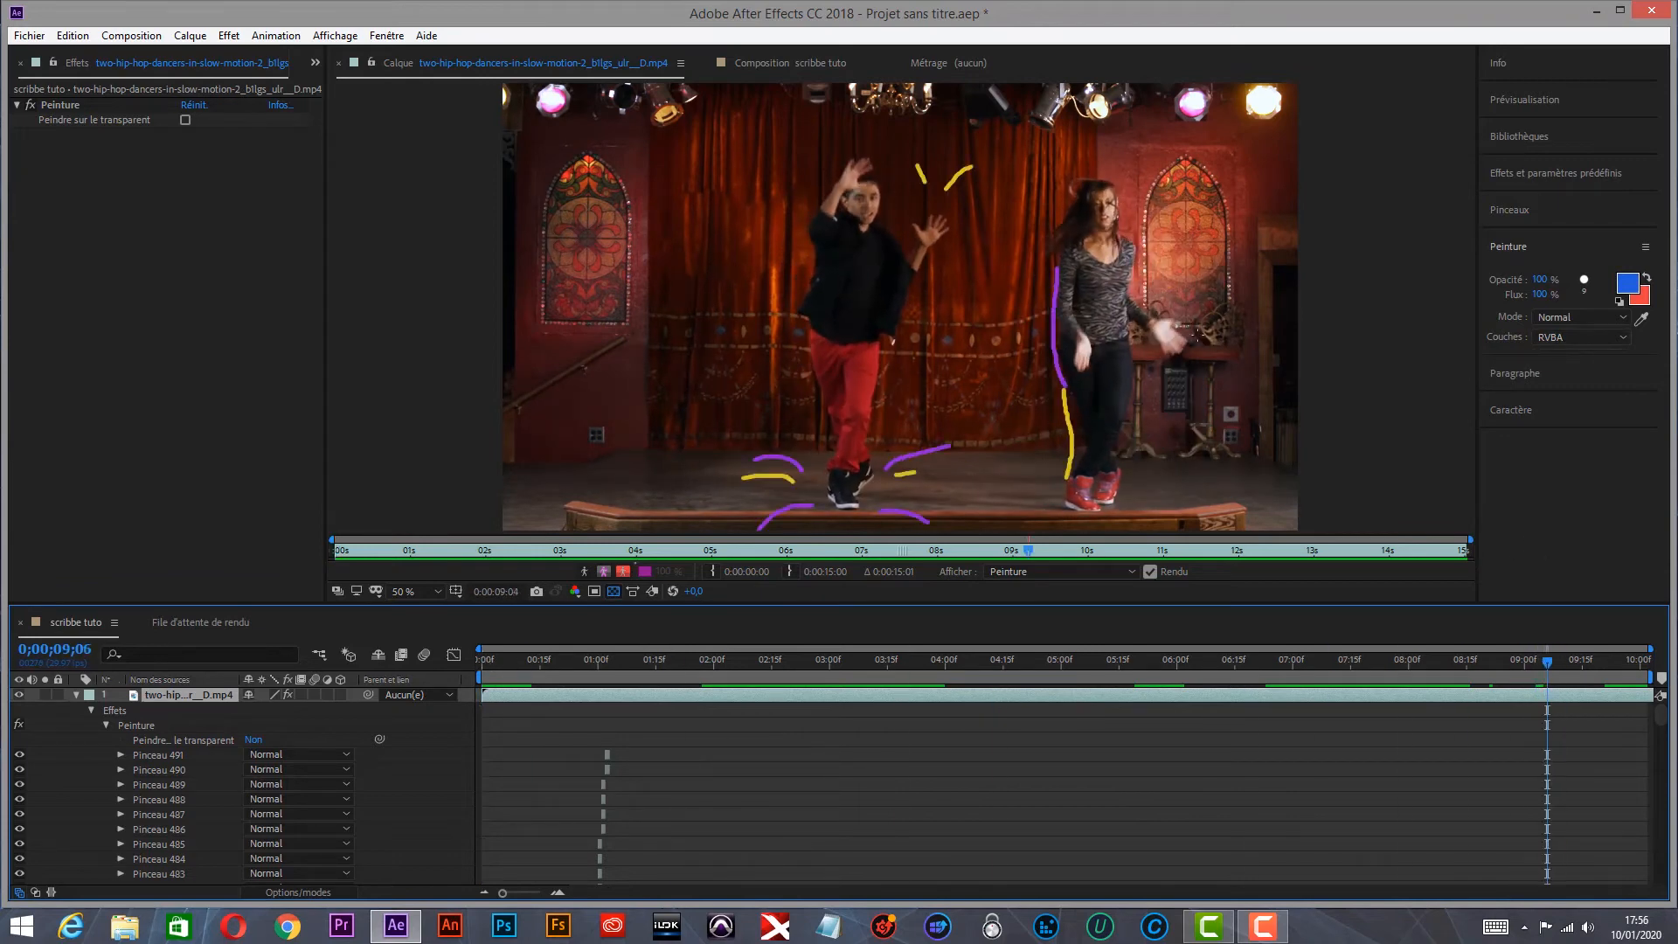
left_click_drag(1070, 194, 1059, 255)
left_click_drag(897, 449, 946, 437)
left_click_drag(973, 177, 977, 174)
left_click_drag(802, 457, 759, 443)
left_click_drag(934, 144, 937, 181)
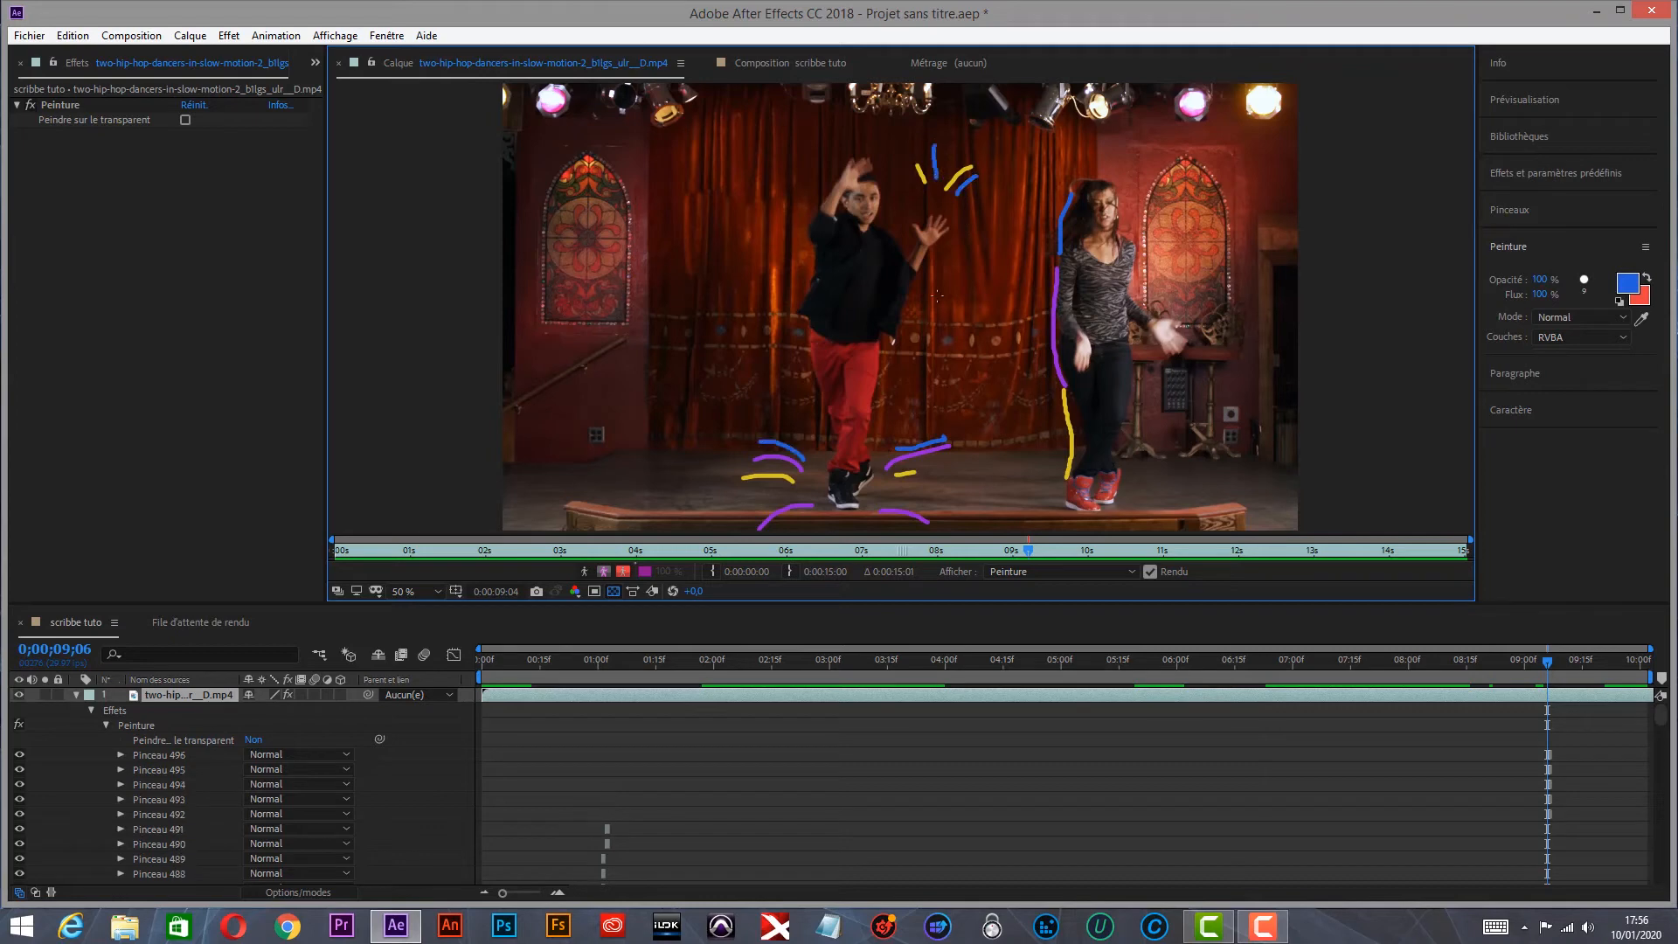
Go to 0;00;04;29 and paint a blue stroke down the outer edge of the man's red trouser leg
left_click_drag(1548, 662, 463, 809)
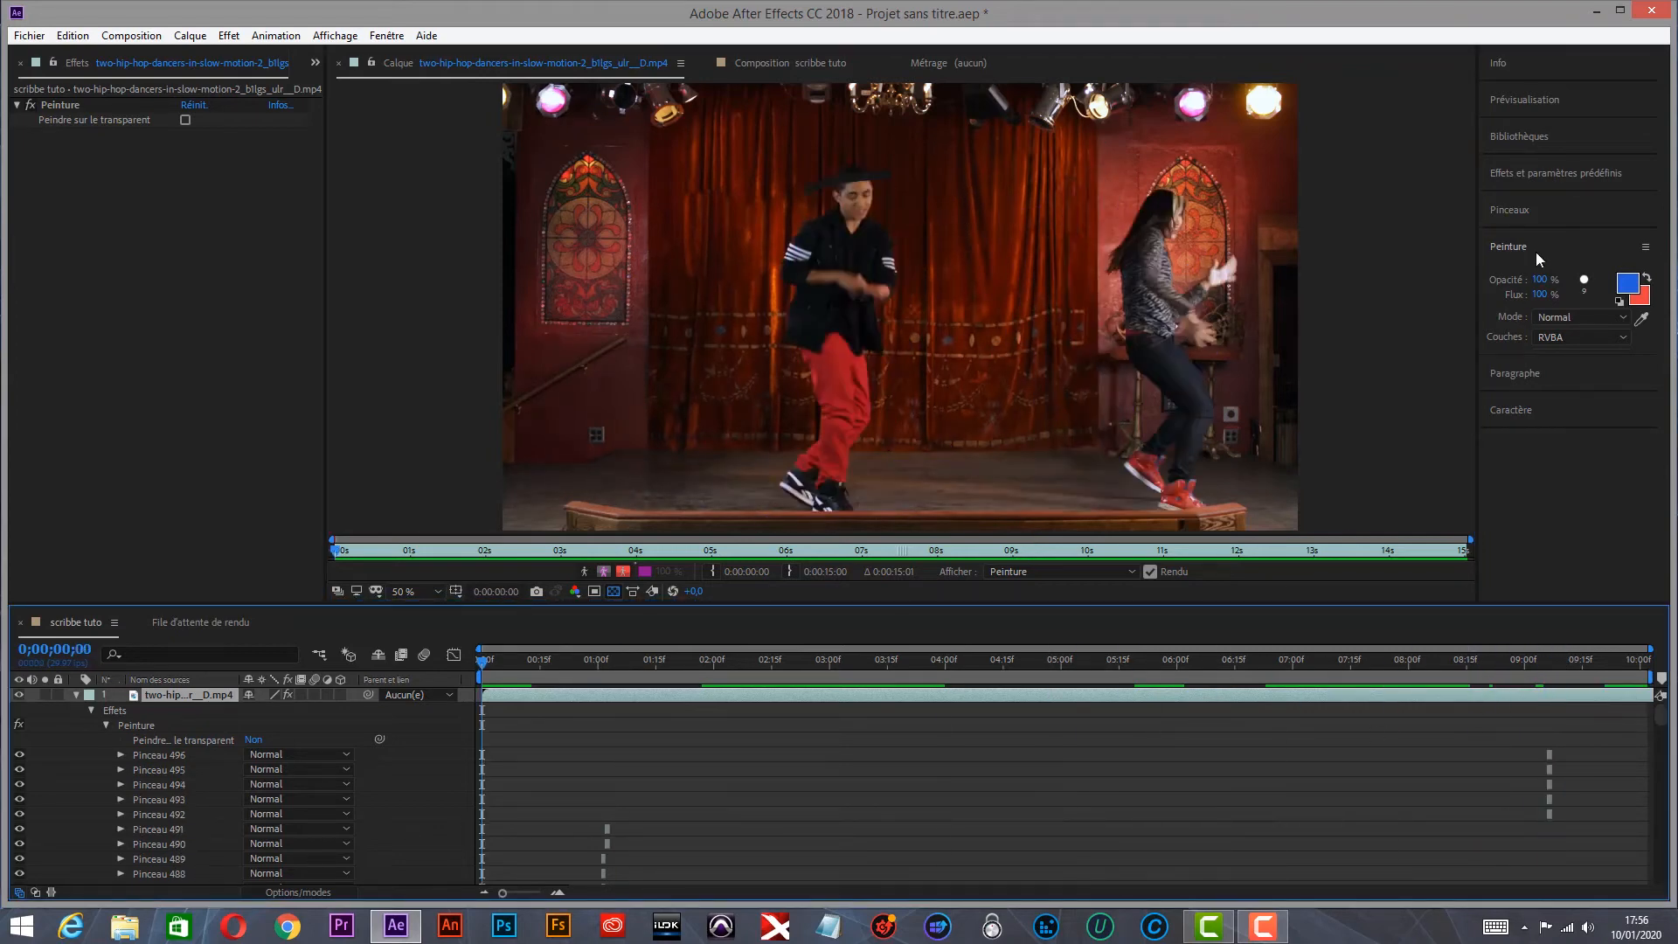
mouse_move(477, 666)
left_mouse_down()
mouse_move(1041, 666)
mouse_move(1424, 518)
mouse_move(1493, 543)
mouse_move(1070, 617)
mouse_move(1057, 663)
left_mouse_up()
left_click_drag(893, 356, 871, 476)
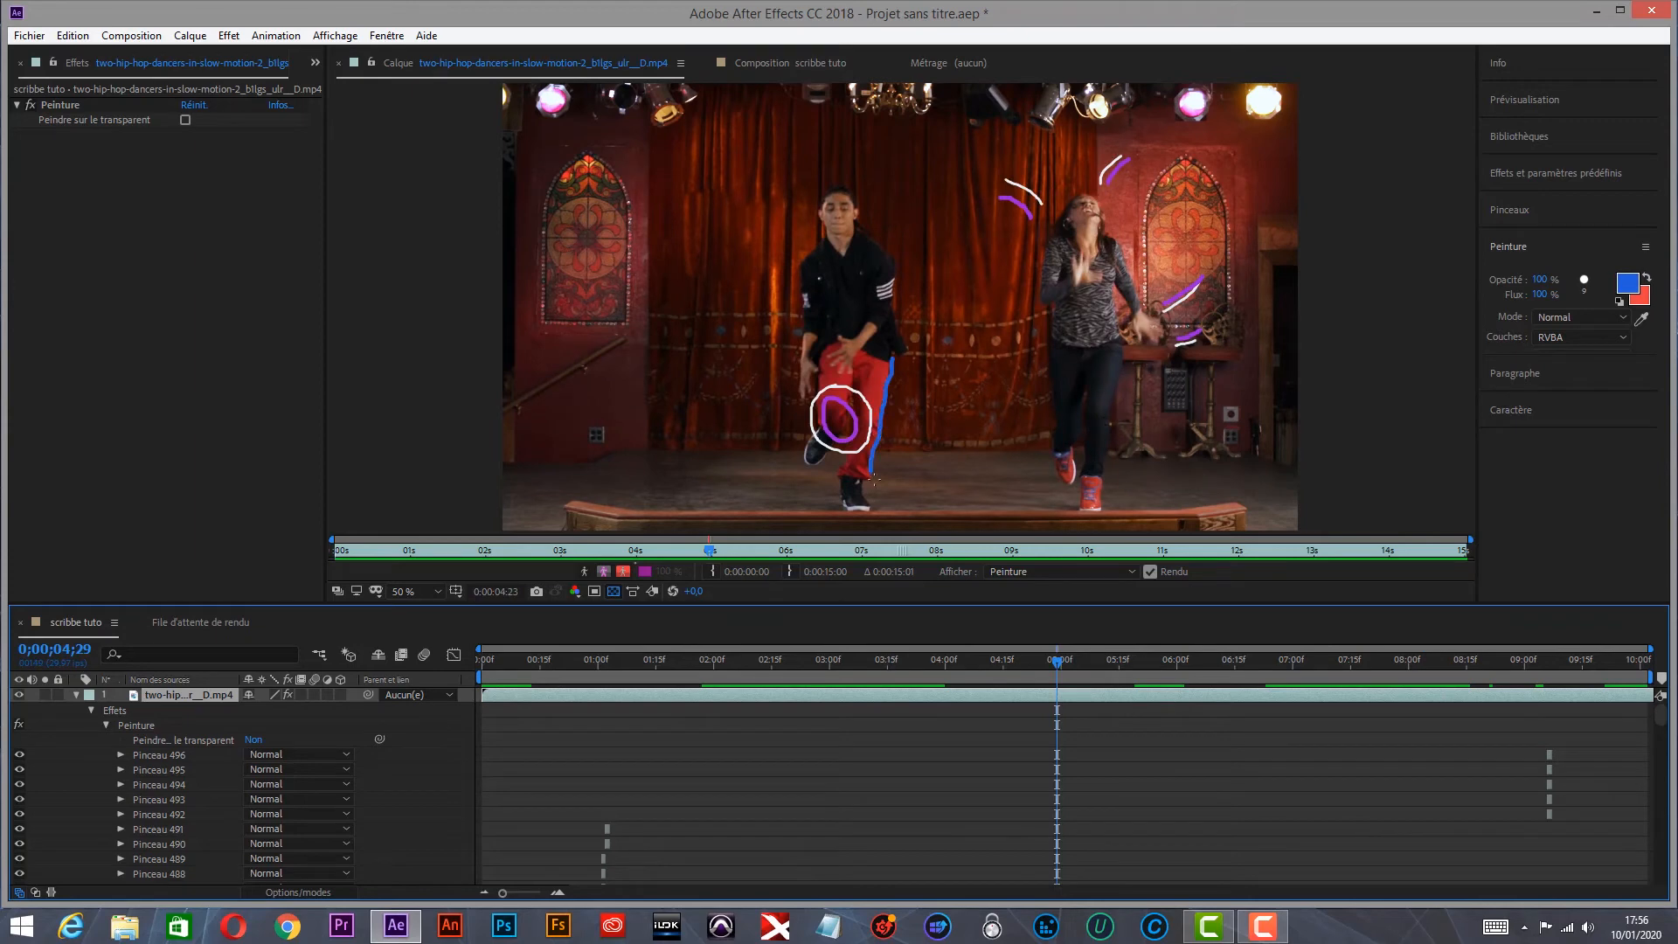
Find the inner purple circle's stroke on the man's leg at 0;00;04;27, Pinceau 428, and delete it
left_click(1524, 100)
left_click(106, 726)
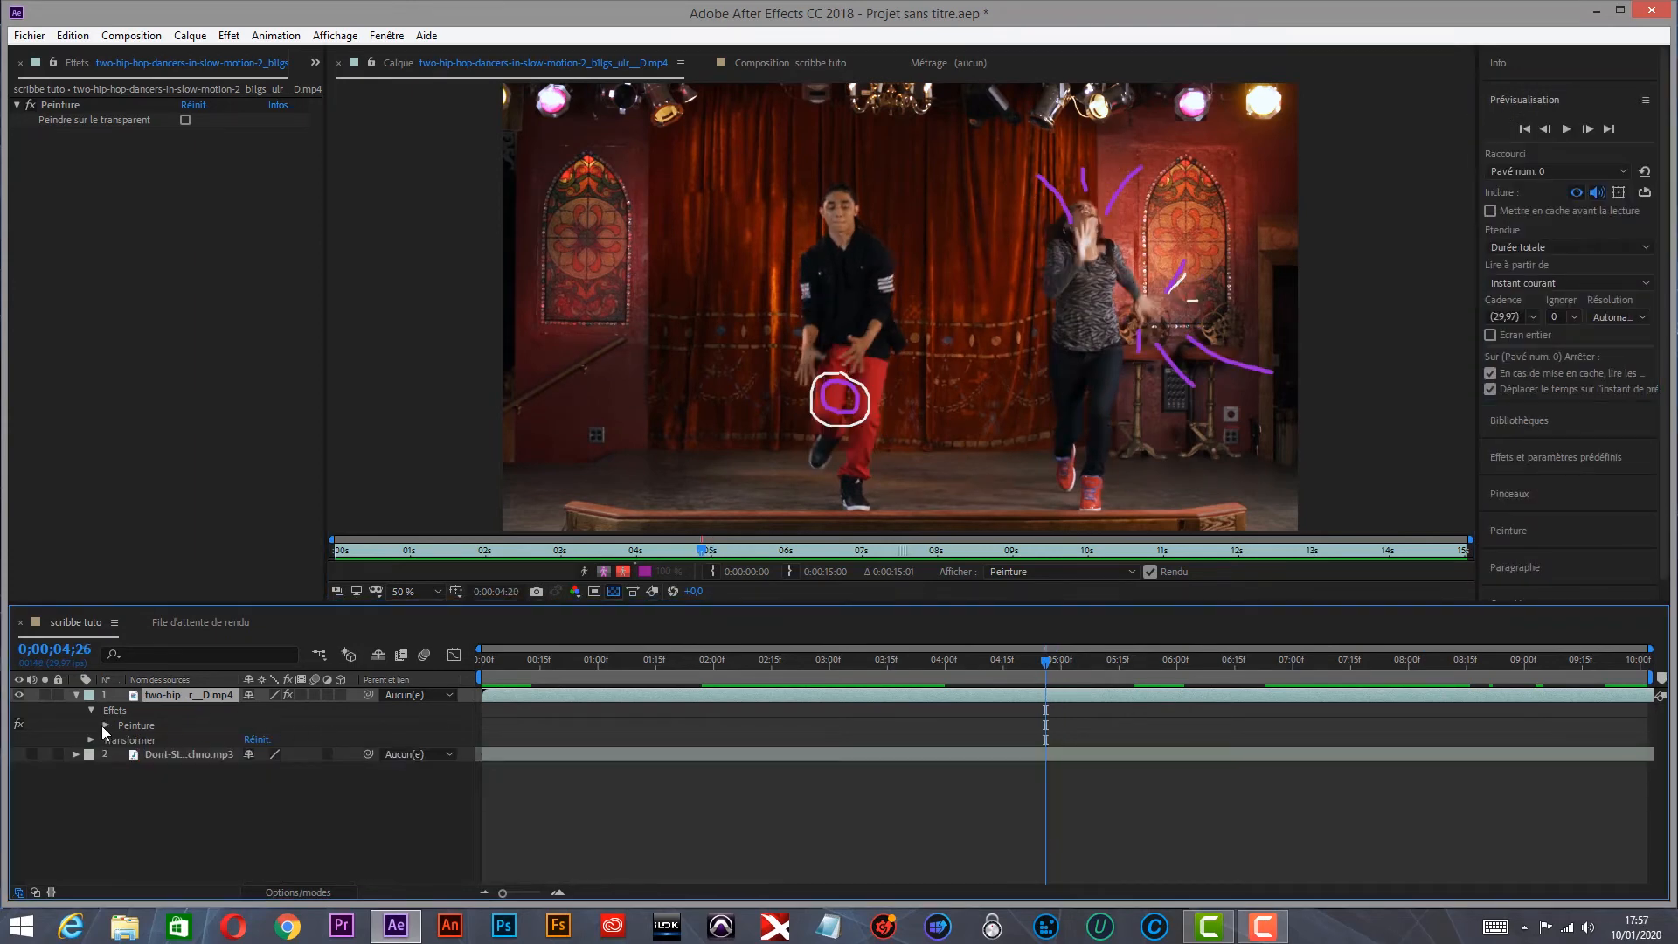
left_click(107, 726)
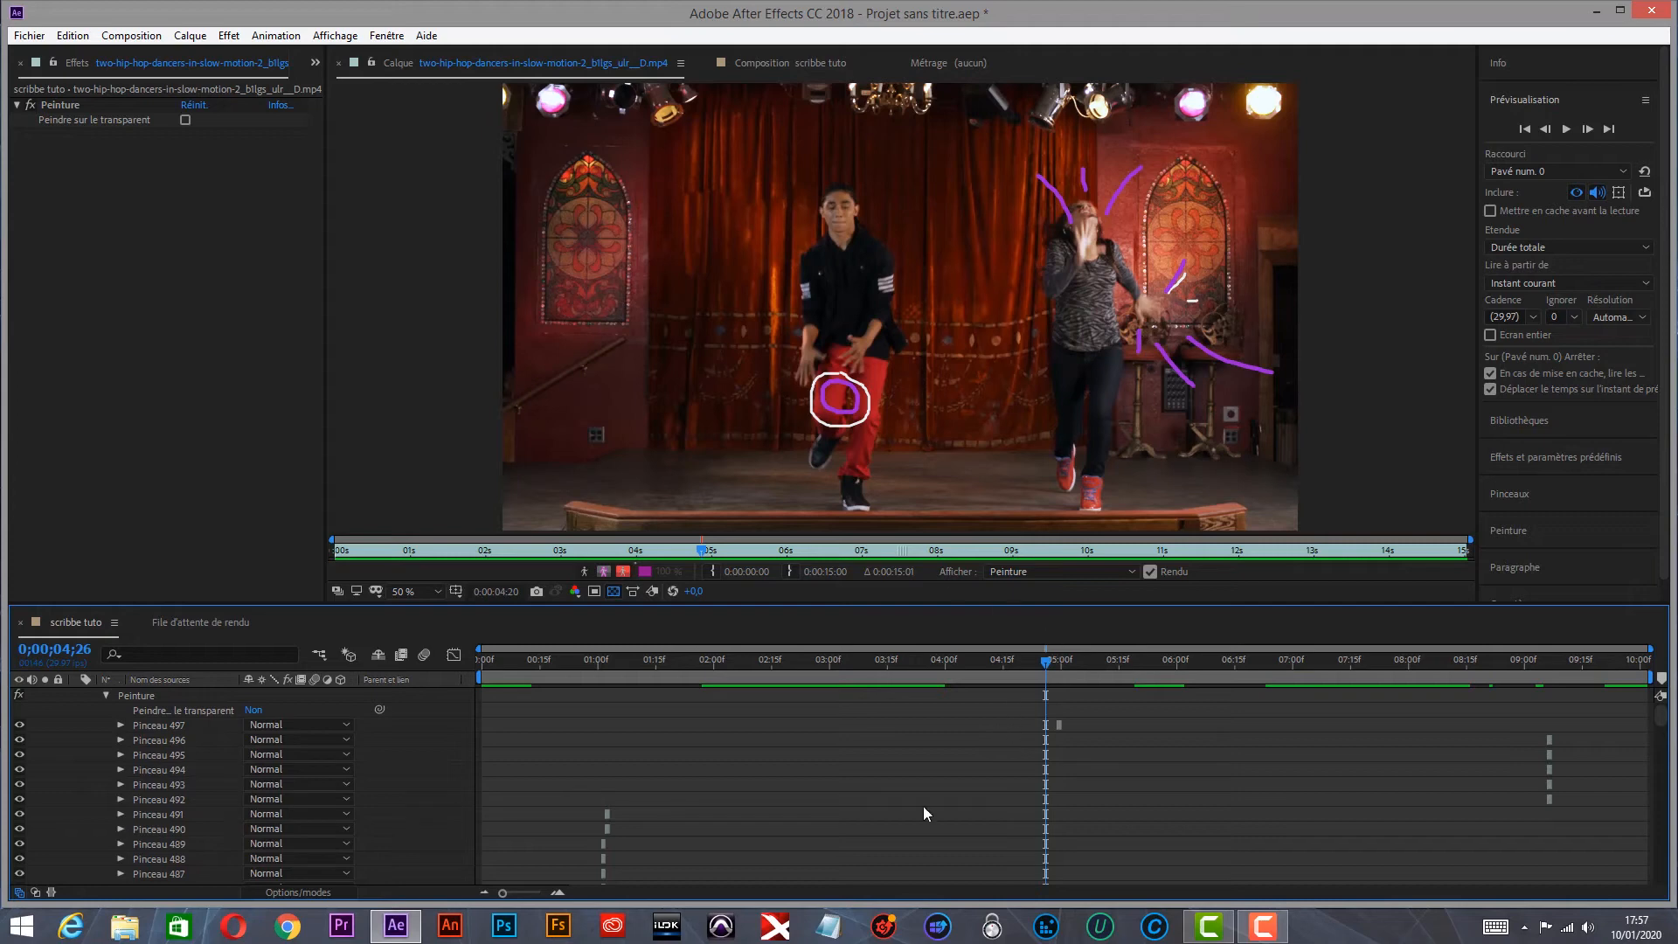
left_click_drag(1662, 717, 1664, 739)
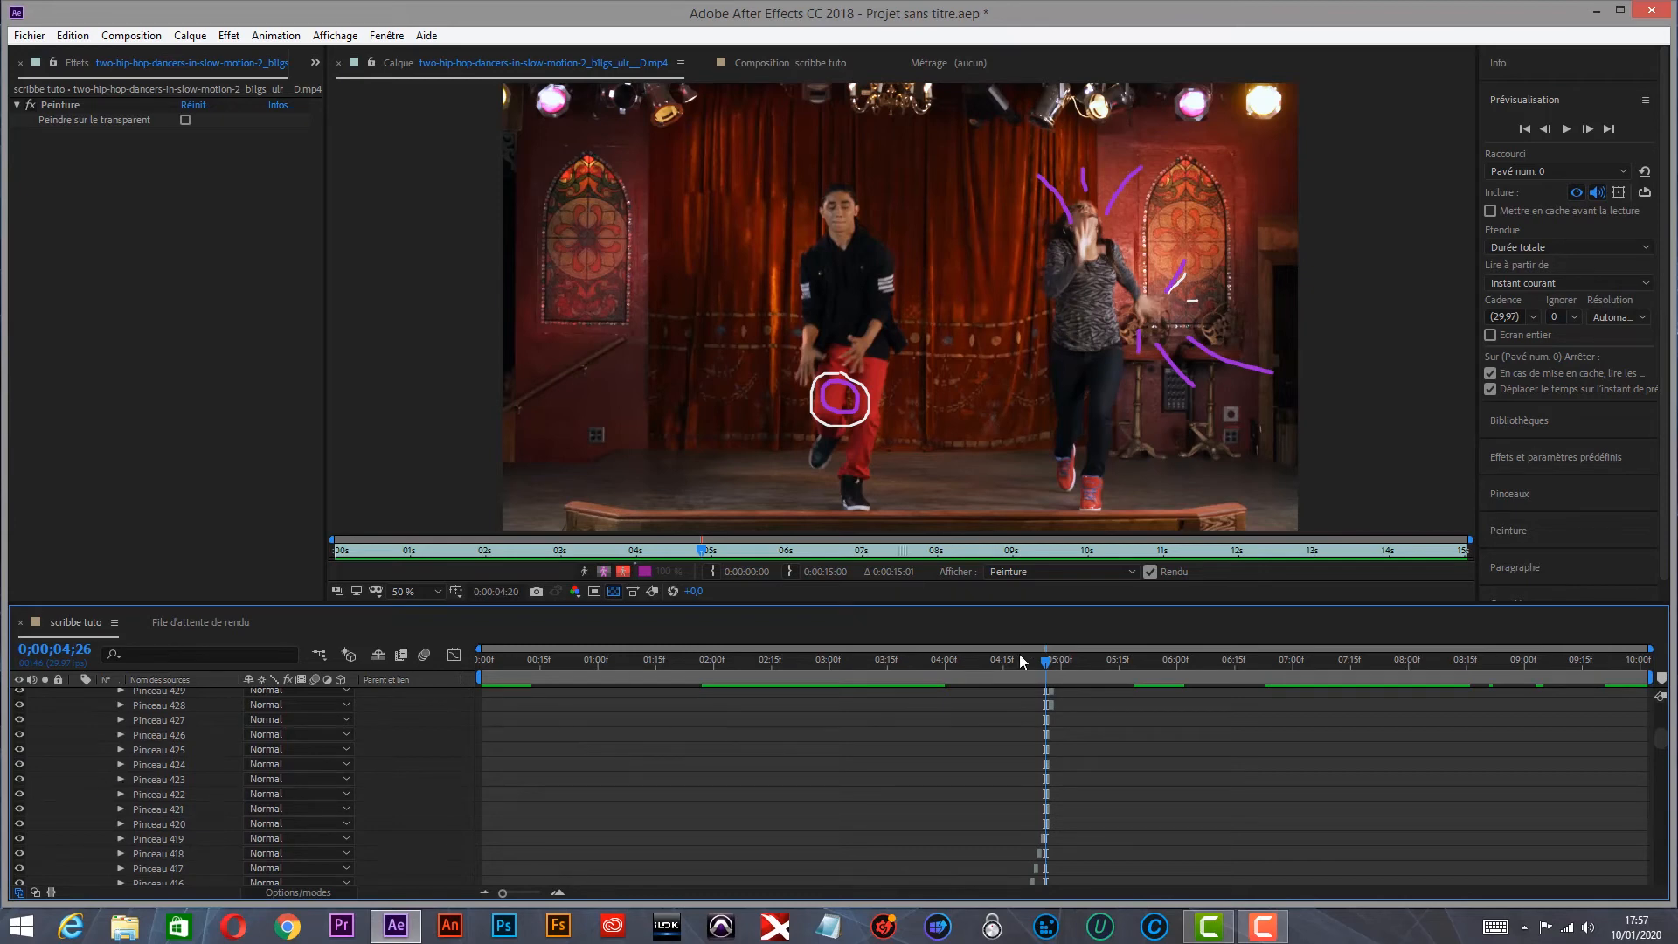
left_click_drag(1043, 662, 1052, 666)
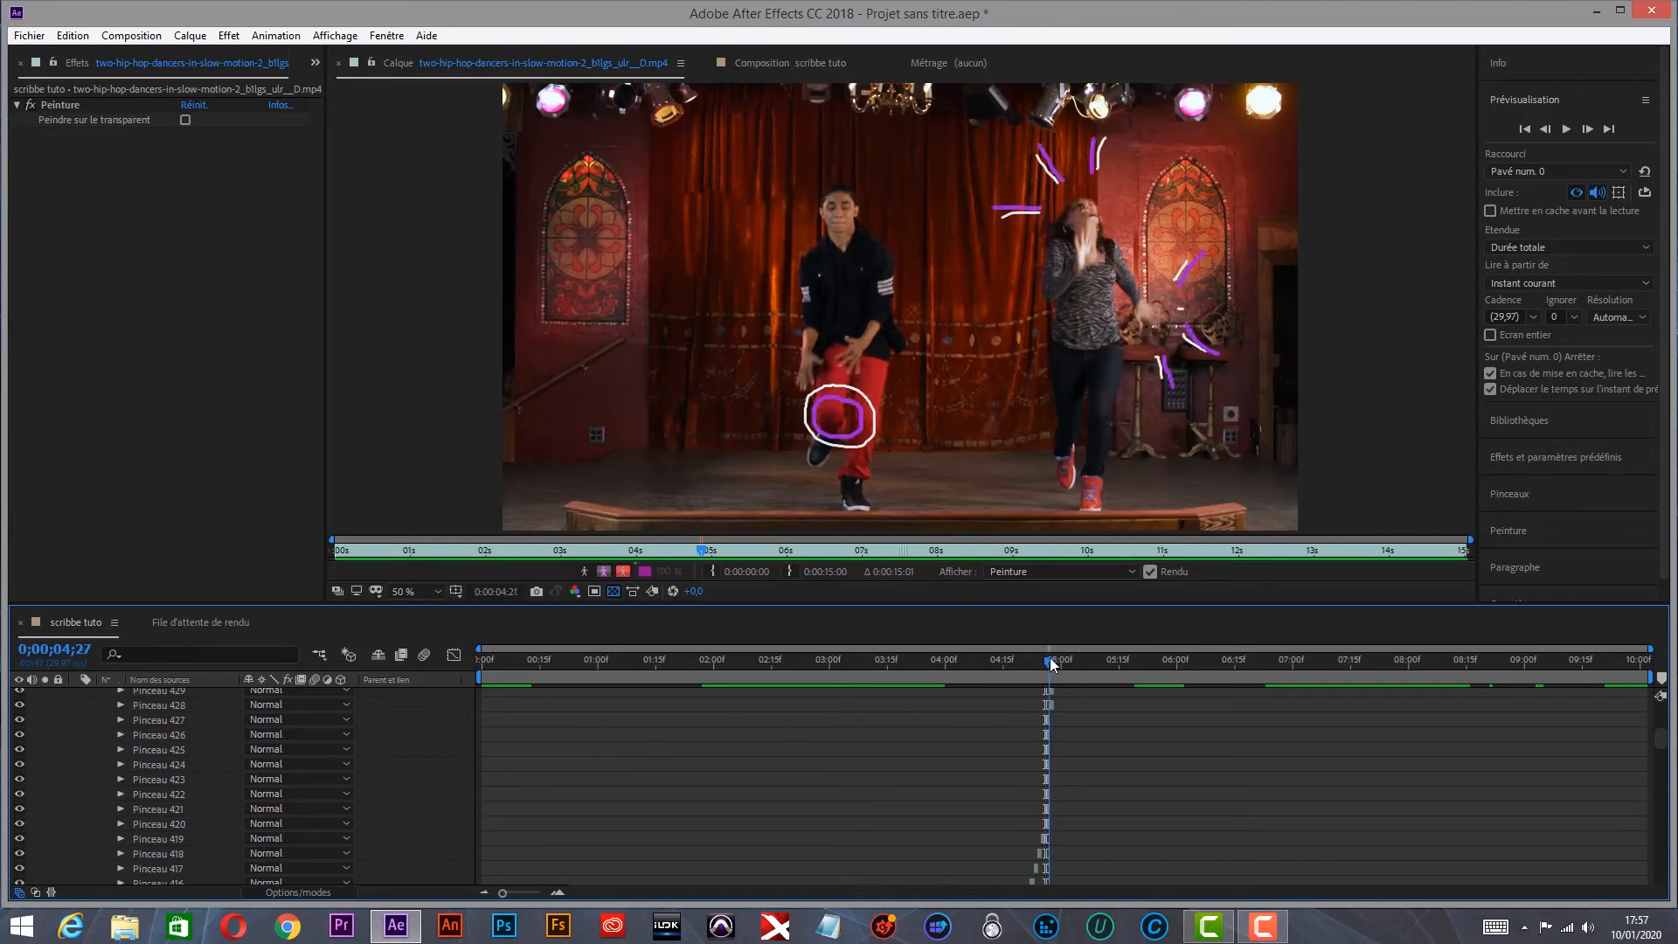
left_click(1053, 705)
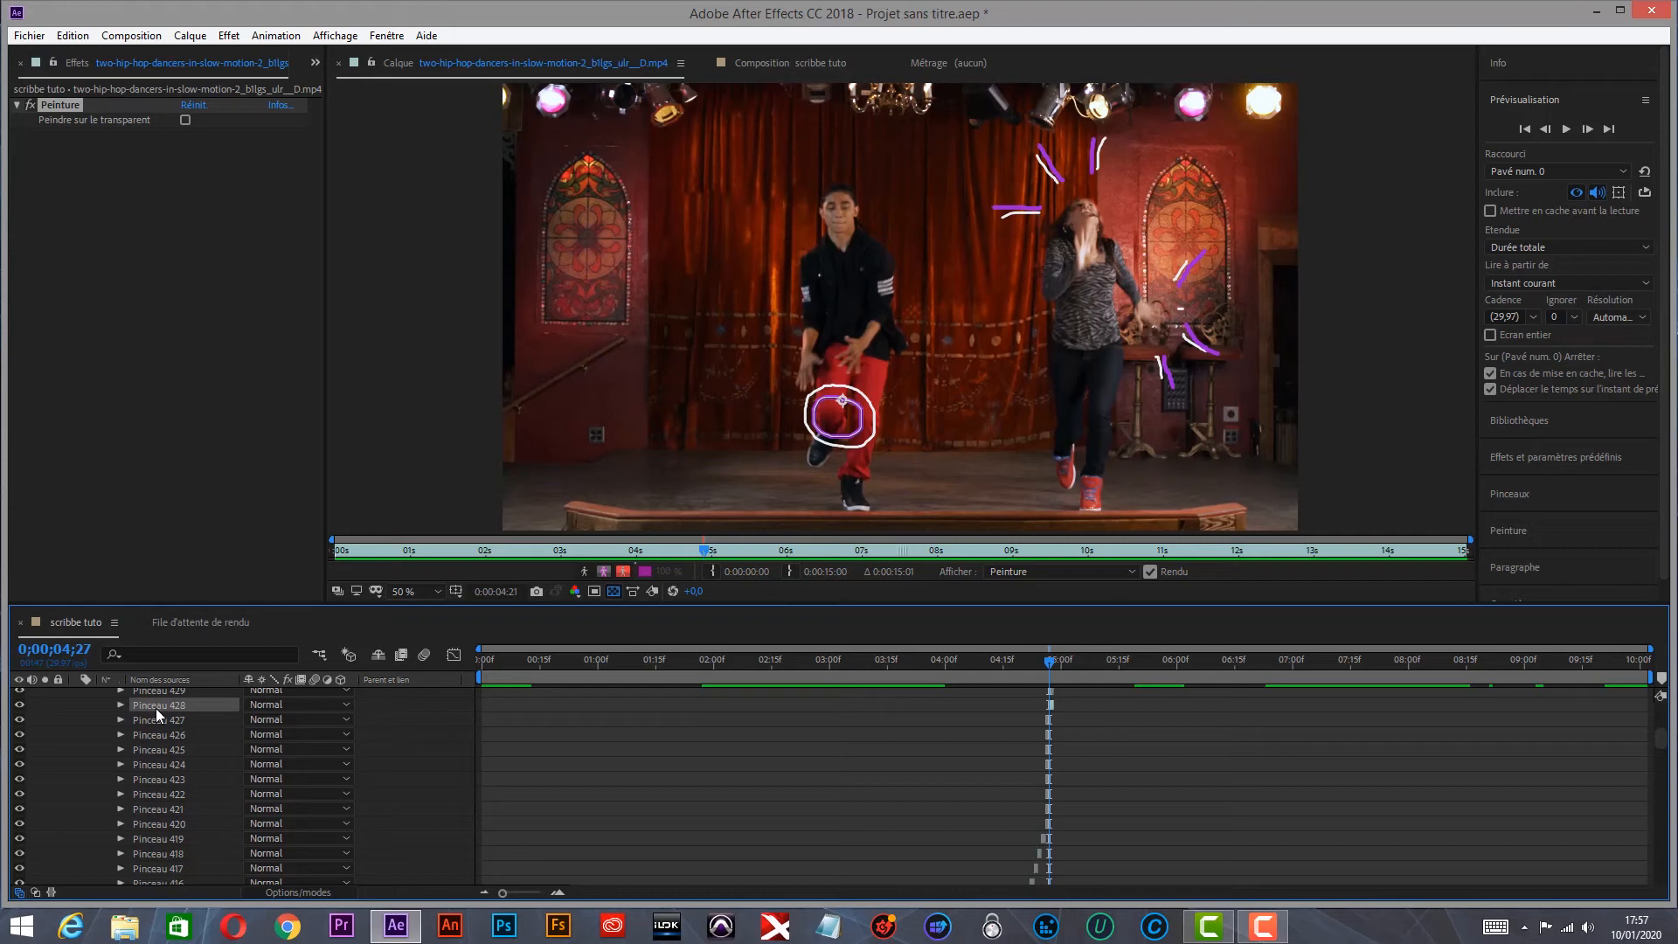
key("Delete")
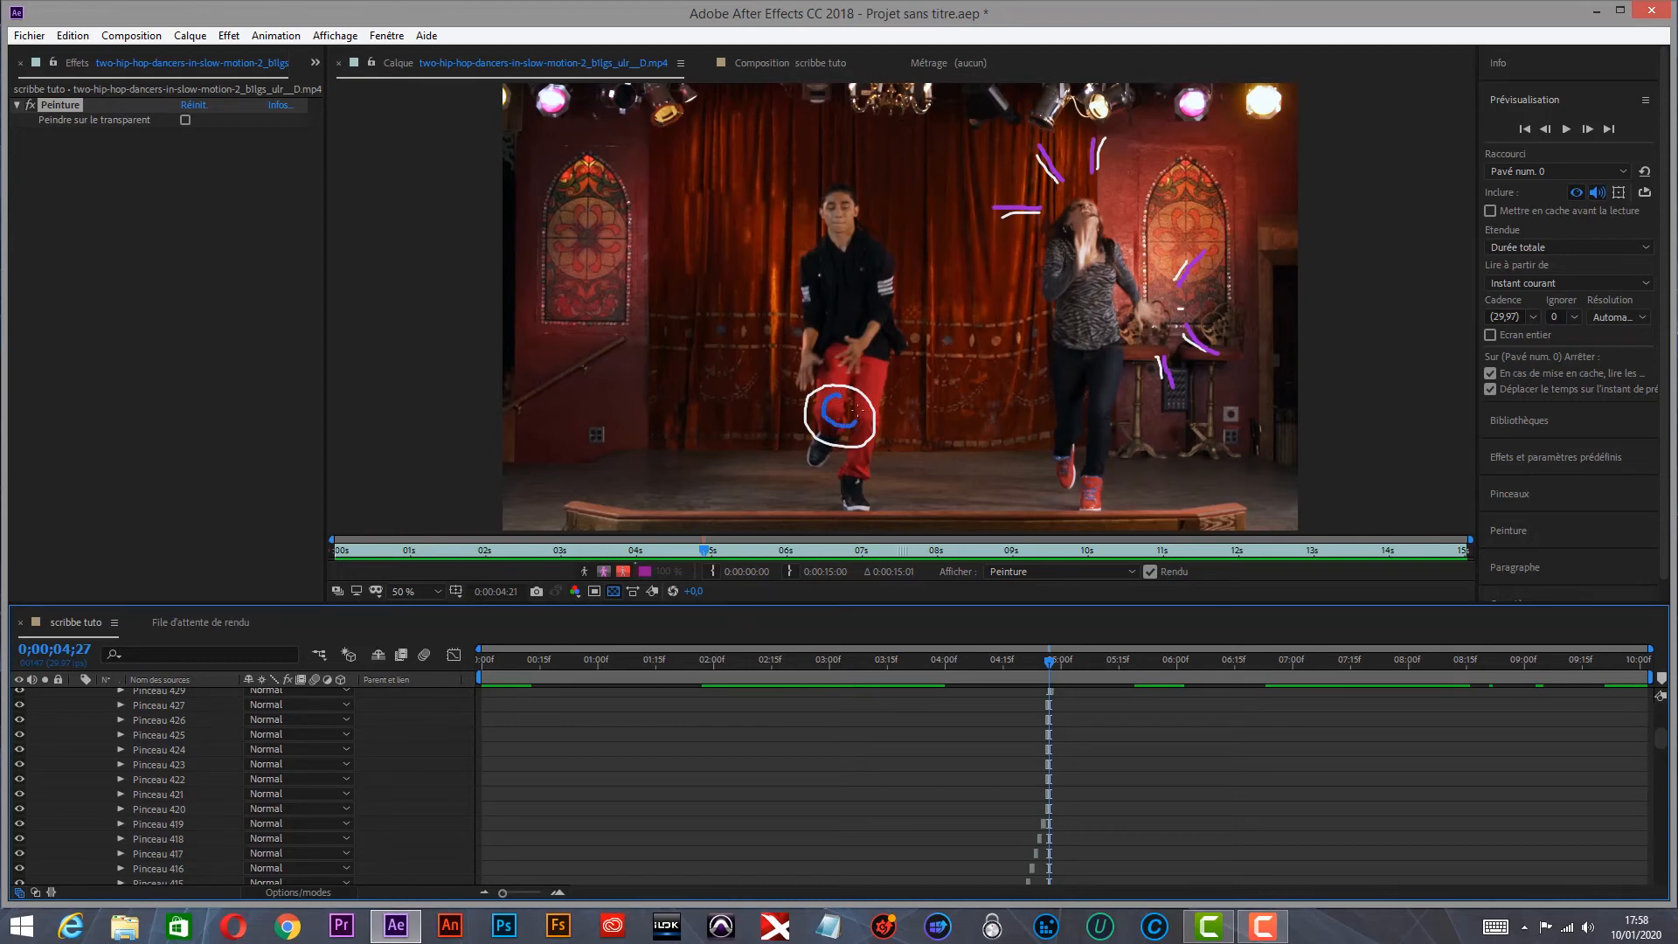
Paint a blue circle inside the white circle on the man's leg and play a preview of the animation
left_click_drag(840, 398, 835, 396)
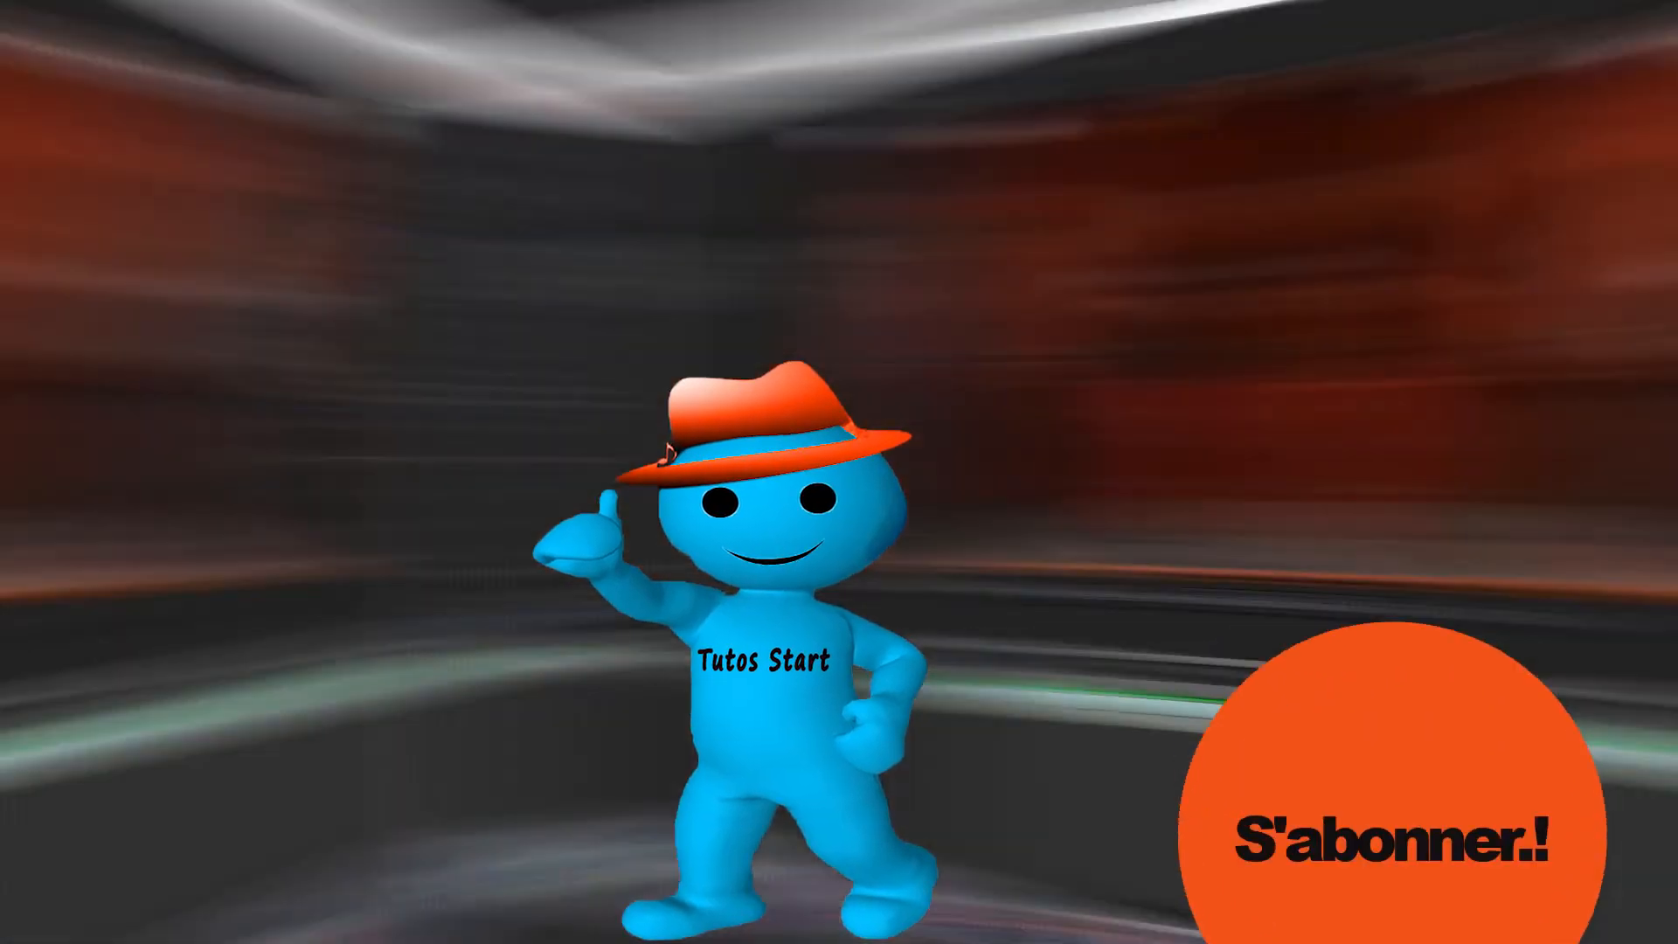
left_click(1567, 131)
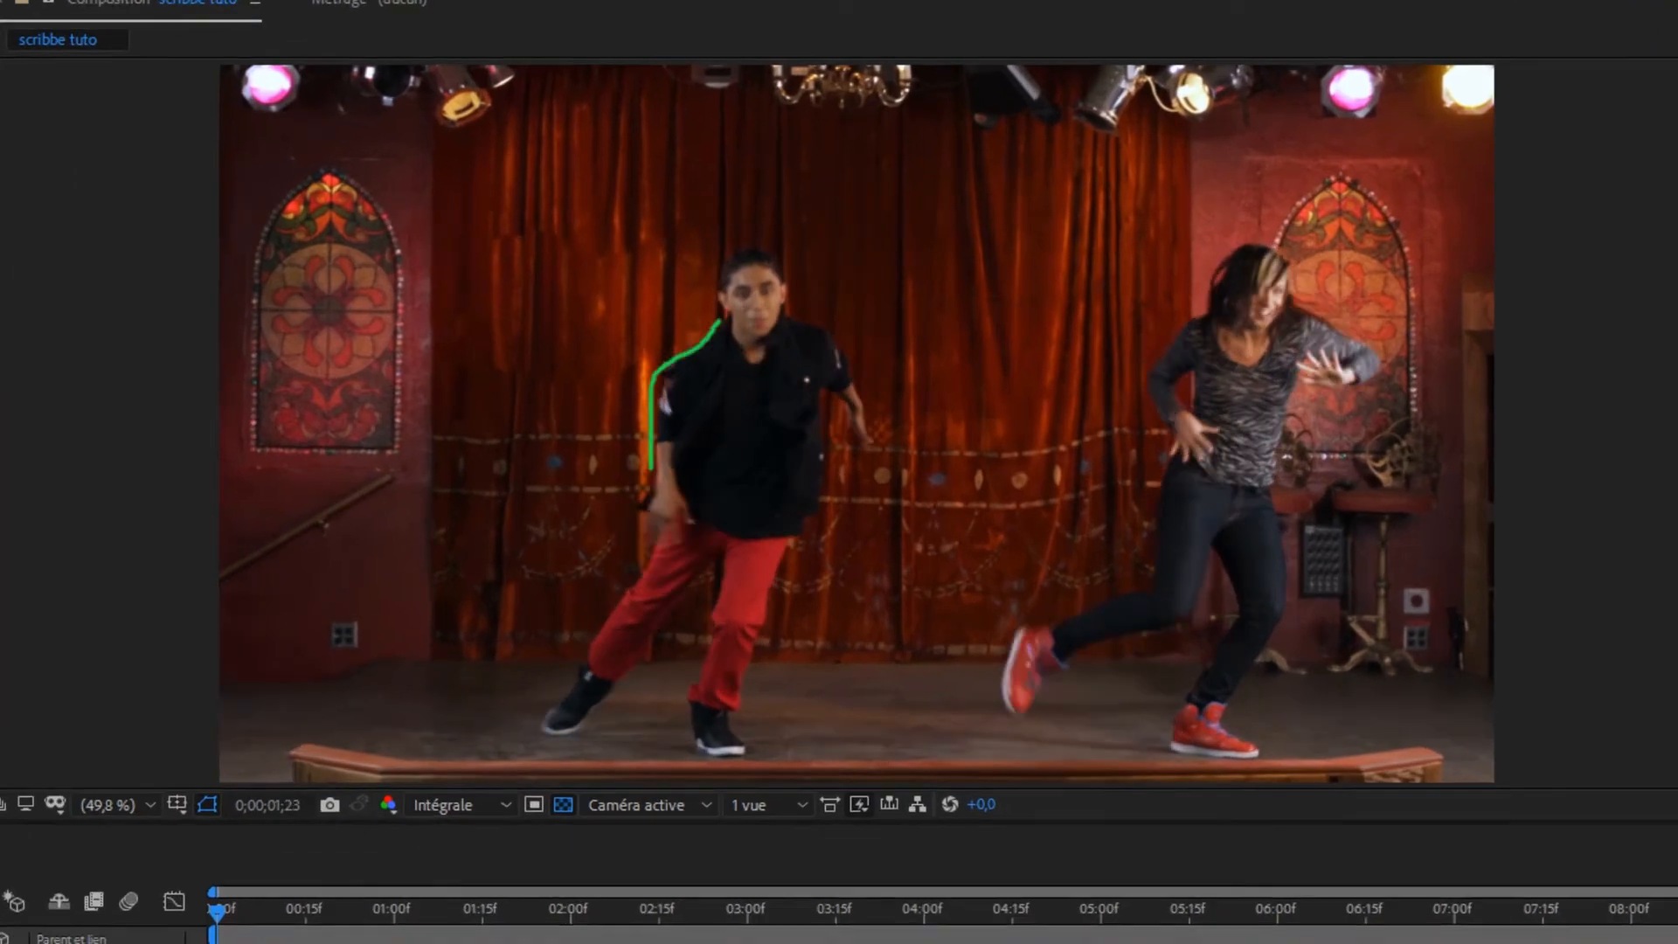